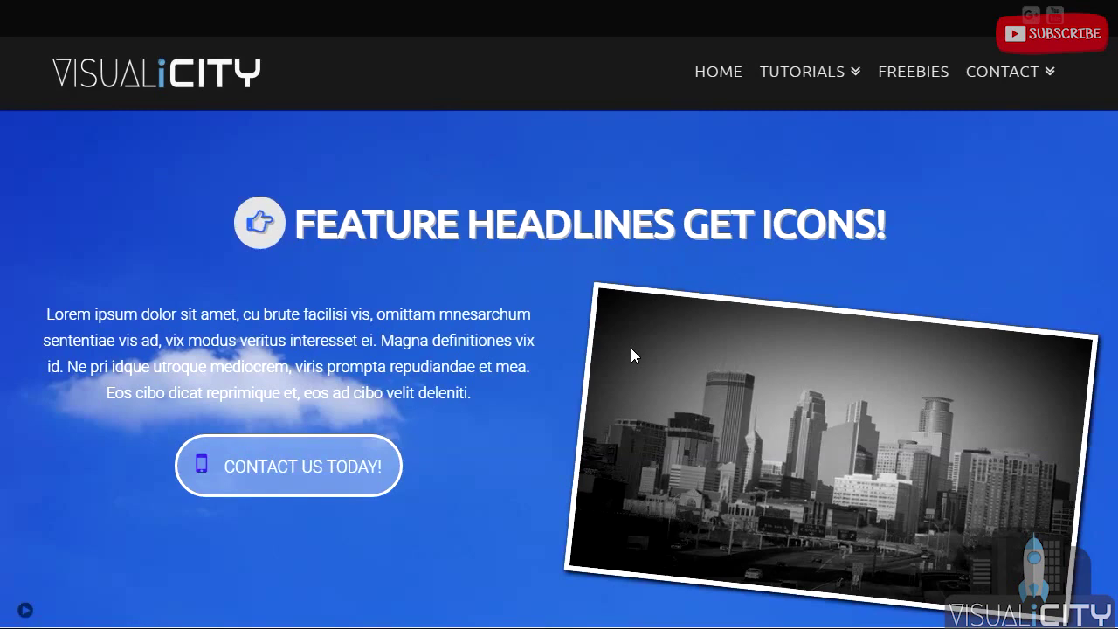
Step: Look through the finished page, from the feature headline past the team section to the contact section and back
scroll(633, 349, "down", 4)
scroll(612, 353, "down", 9)
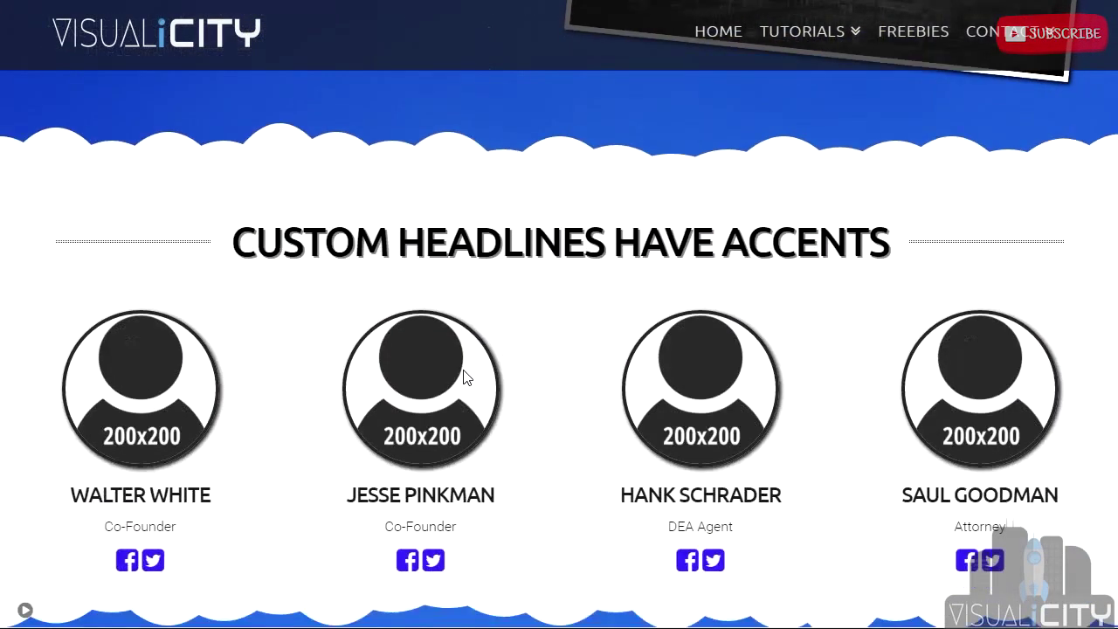
scroll(719, 339, "down", 5)
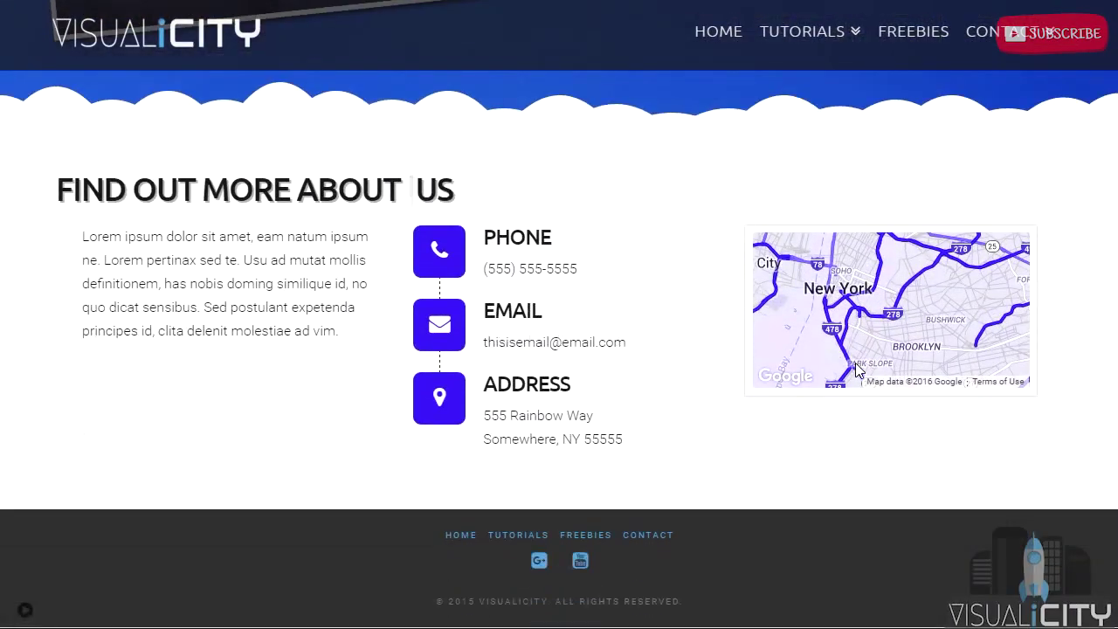
scroll(586, 339, "up", 12)
scroll(607, 338, "up", 5)
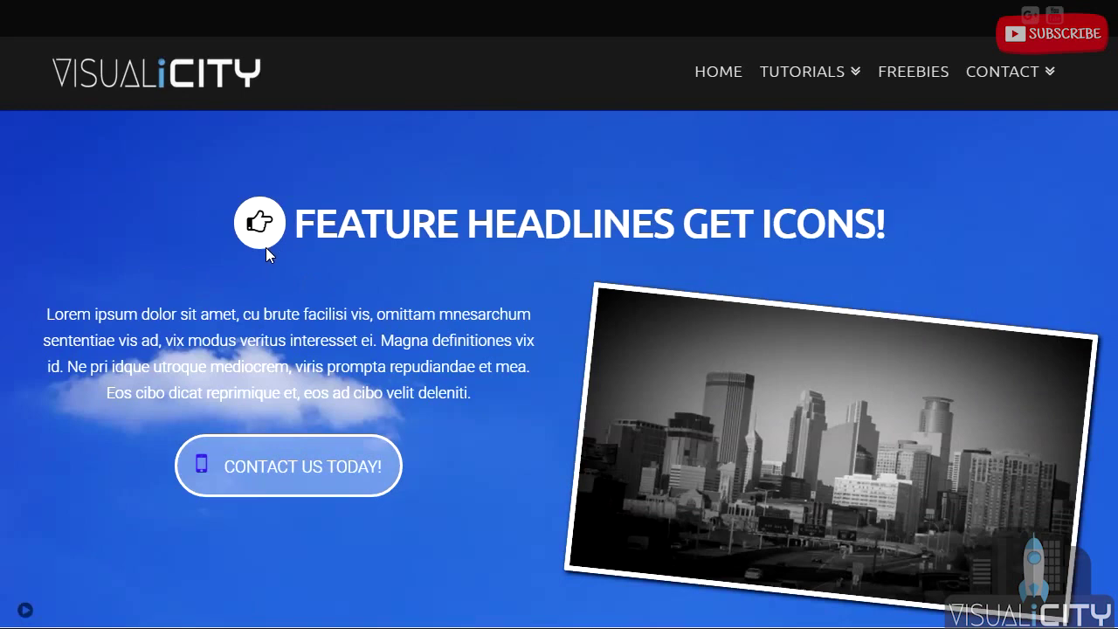
Step: Examine the "Custom Headlines have accents" element's settings for heading level, text color, accent, alignment, class and style
scroll(514, 257, "down", 5)
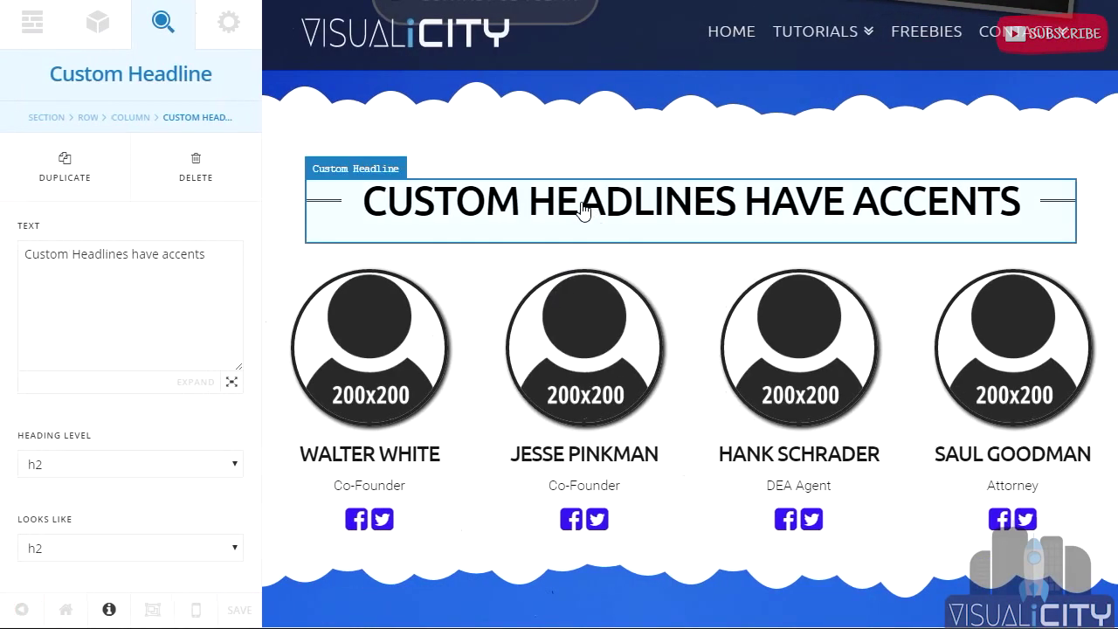
left_click(154, 274)
scroll(69, 226, "down", 5)
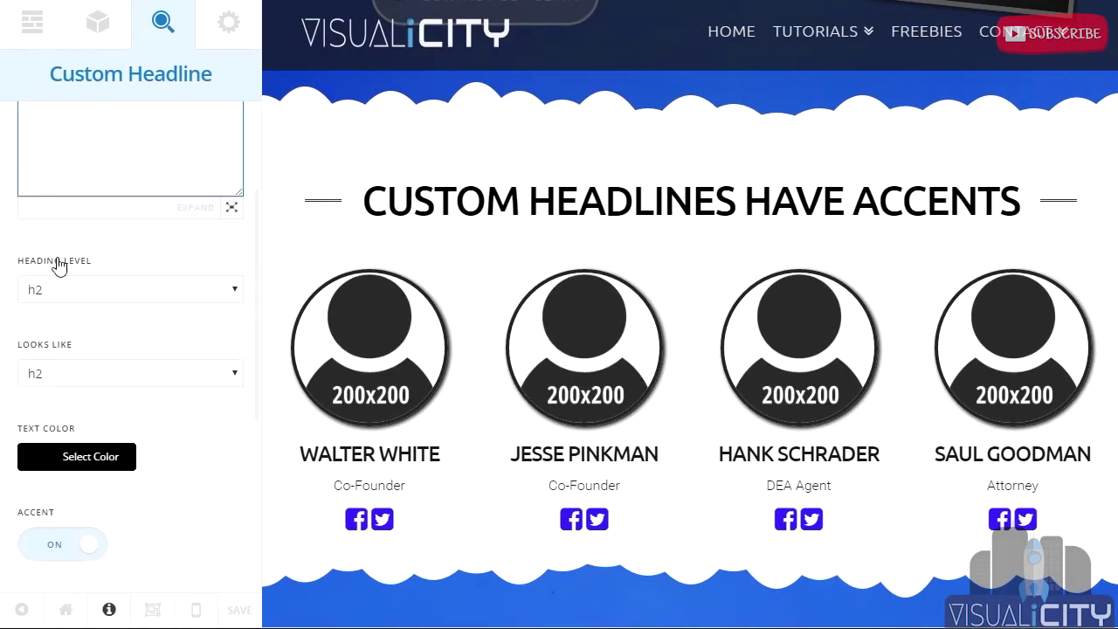
scroll(91, 288, "down", 1)
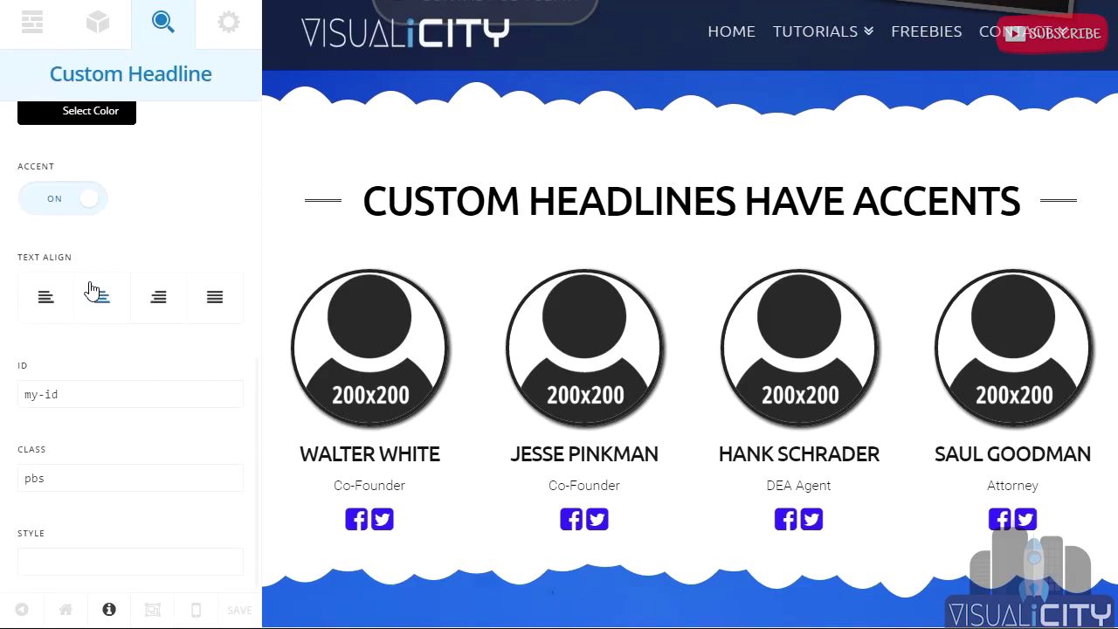
scroll(67, 400, "up", 4)
scroll(91, 471, "down", 1)
scroll(113, 420, "up", 3)
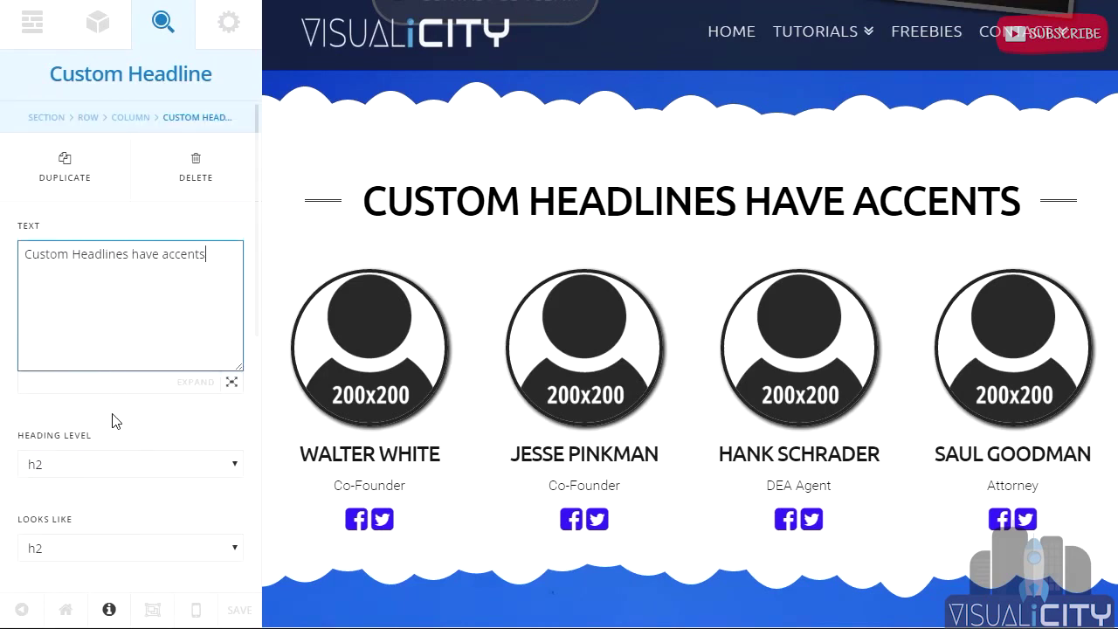
Step: Open the Feature Headline element and examine its heading level, text color, icon choices and icon color settings
scroll(586, 264, "up", 5)
scroll(576, 257, "up", 1)
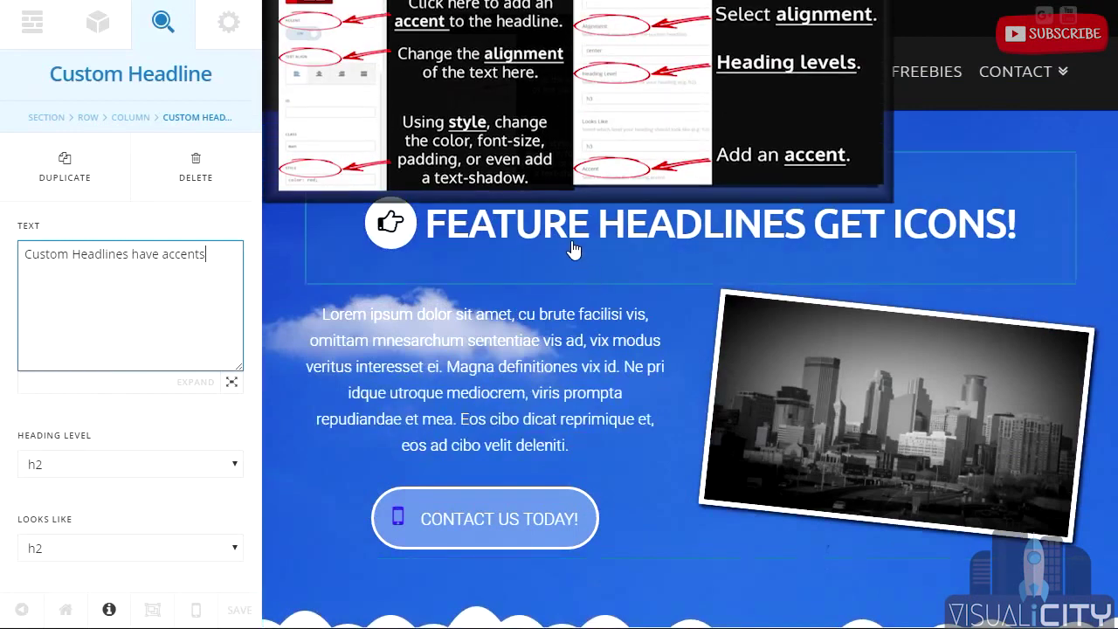
left_click(572, 228)
scroll(144, 260, "down", 3)
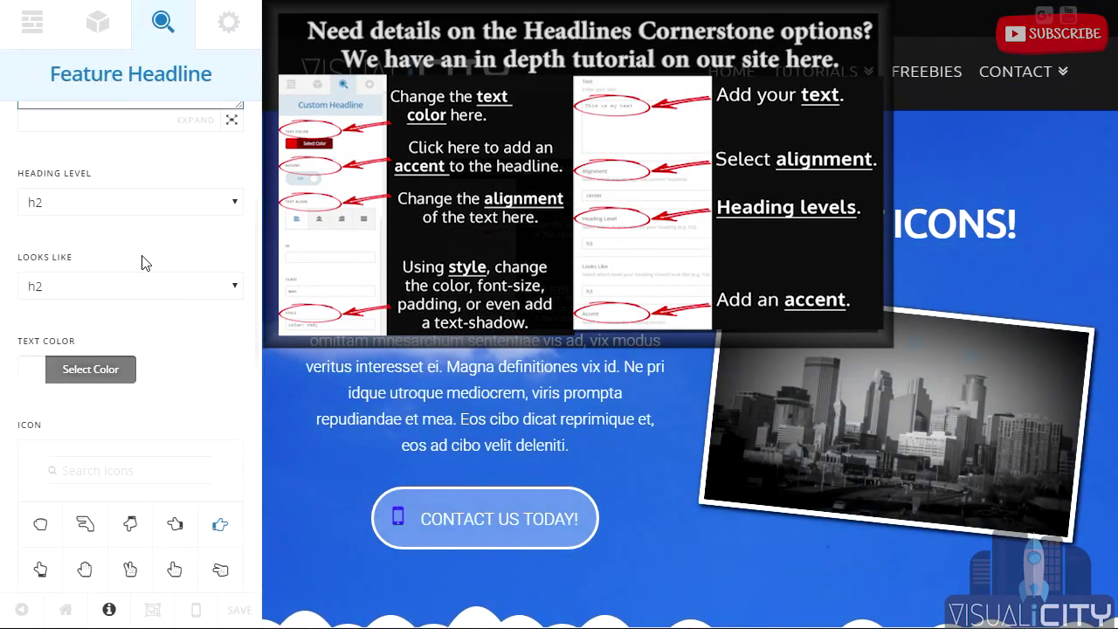
scroll(99, 360, "down", 1)
scroll(72, 359, "down", 1)
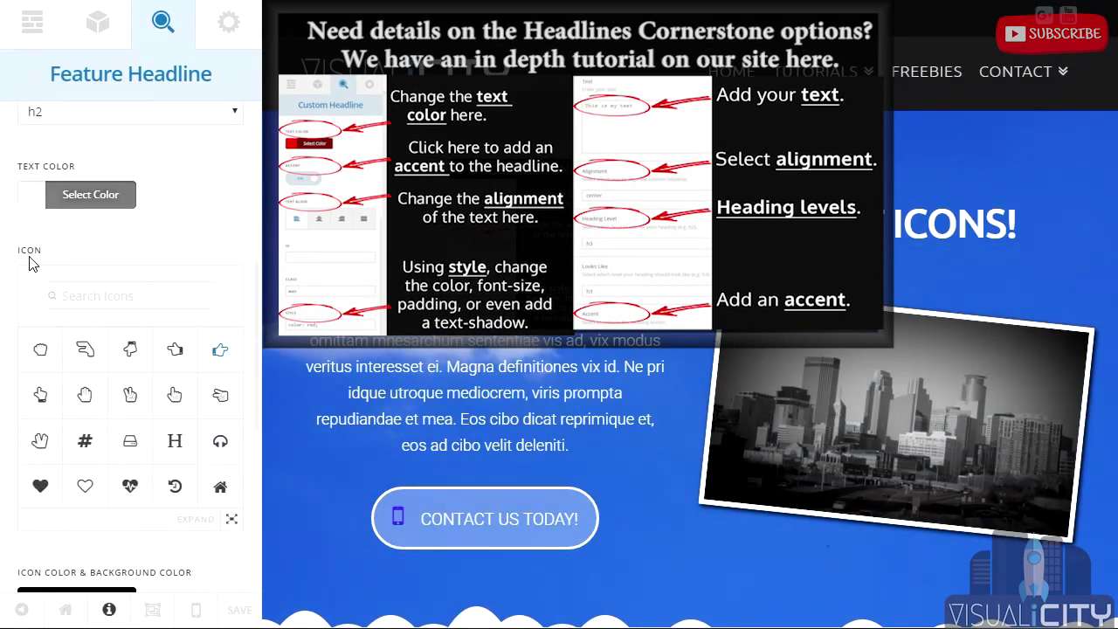
scroll(80, 581, "down", 1)
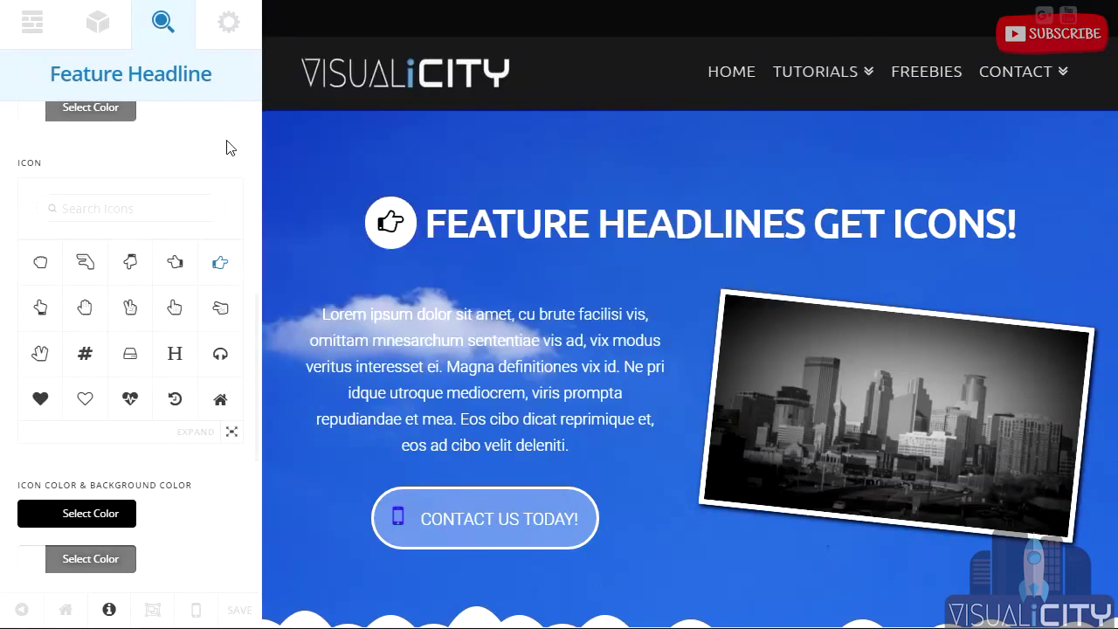
scroll(218, 238, "down", 3)
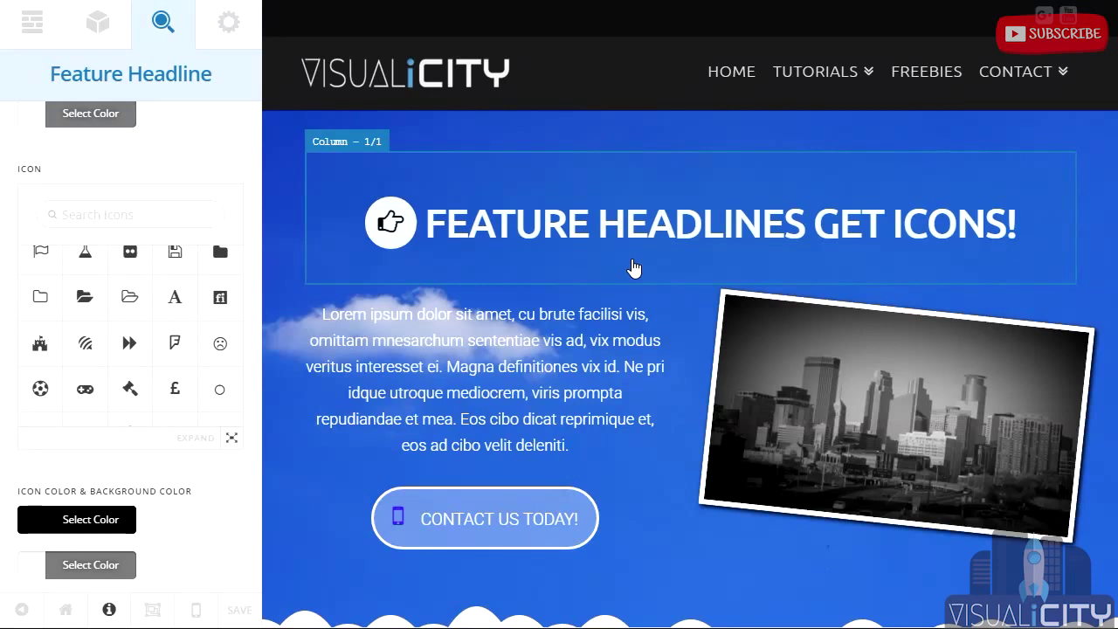
Step: Add the inline style "text-shadow: 2px 2px #A8A8A8;" to the Feature Headline
scroll(195, 187, "down", 2)
scroll(220, 201, "down", 5)
scroll(219, 226, "down", 2)
left_click(106, 559)
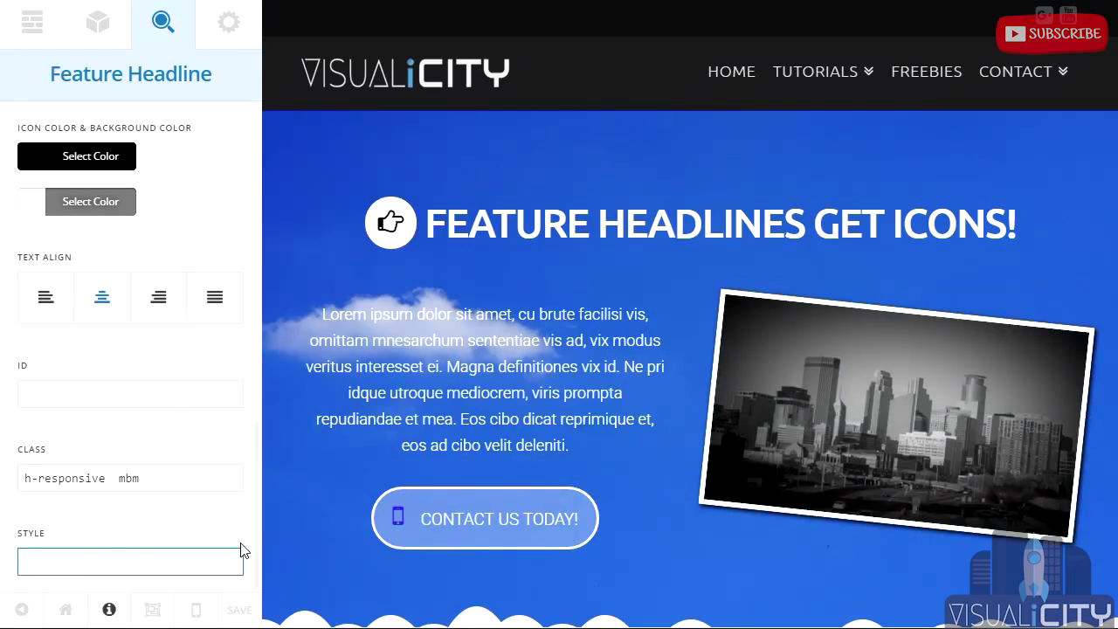
type("text-shadow: 2px 2px ")
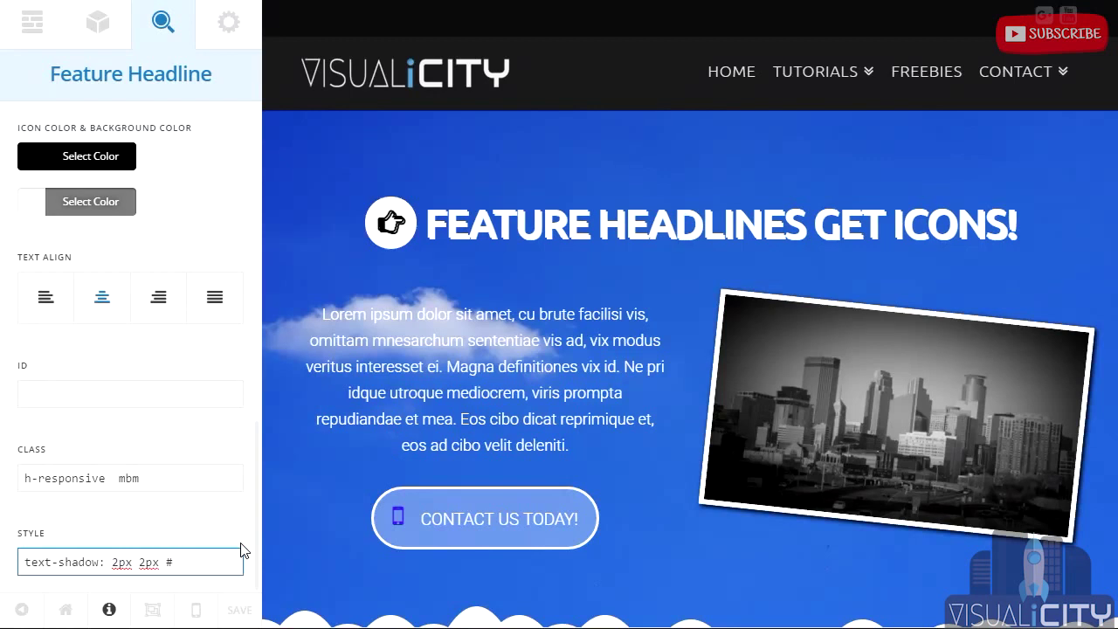
type("#A8A8A")
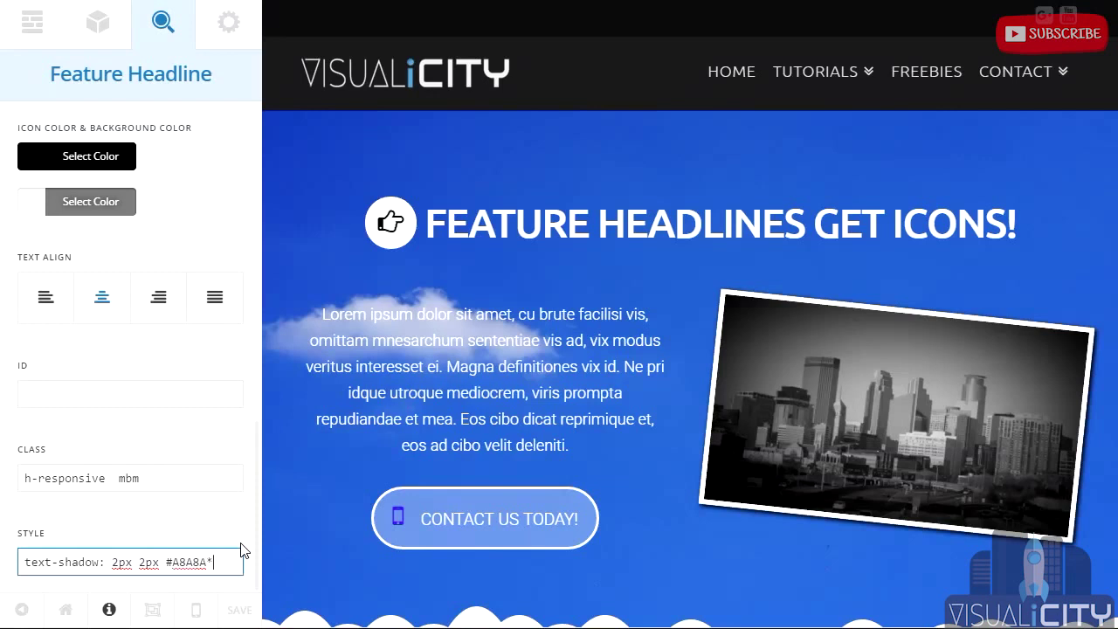
type("8;")
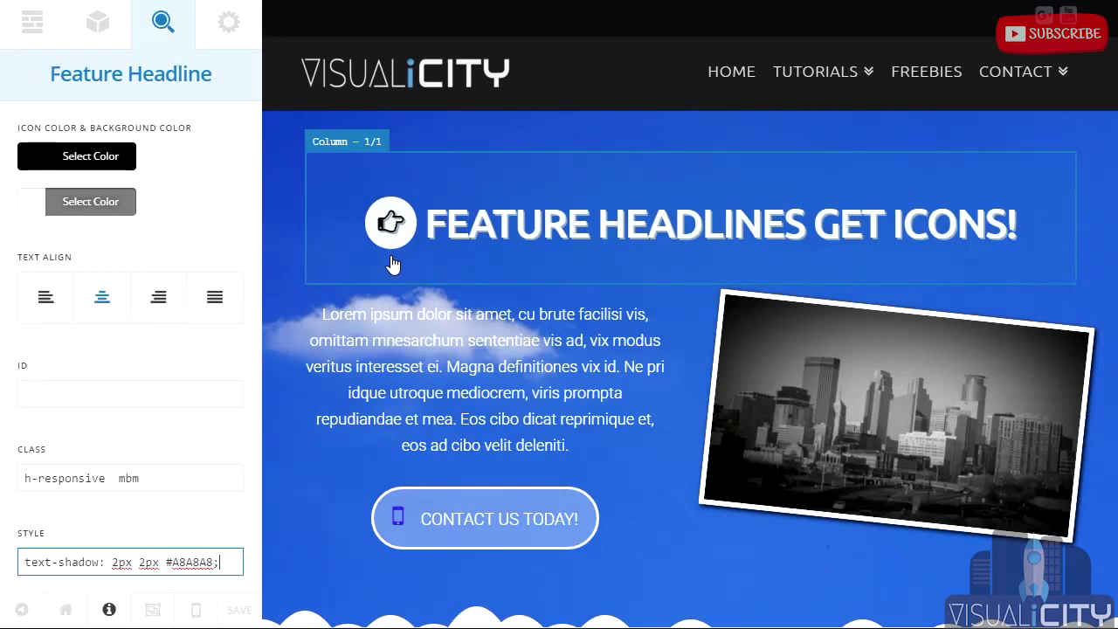
Step: Copy the complete text-shadow declaration from the Feature Headline's style
left_click(220, 561)
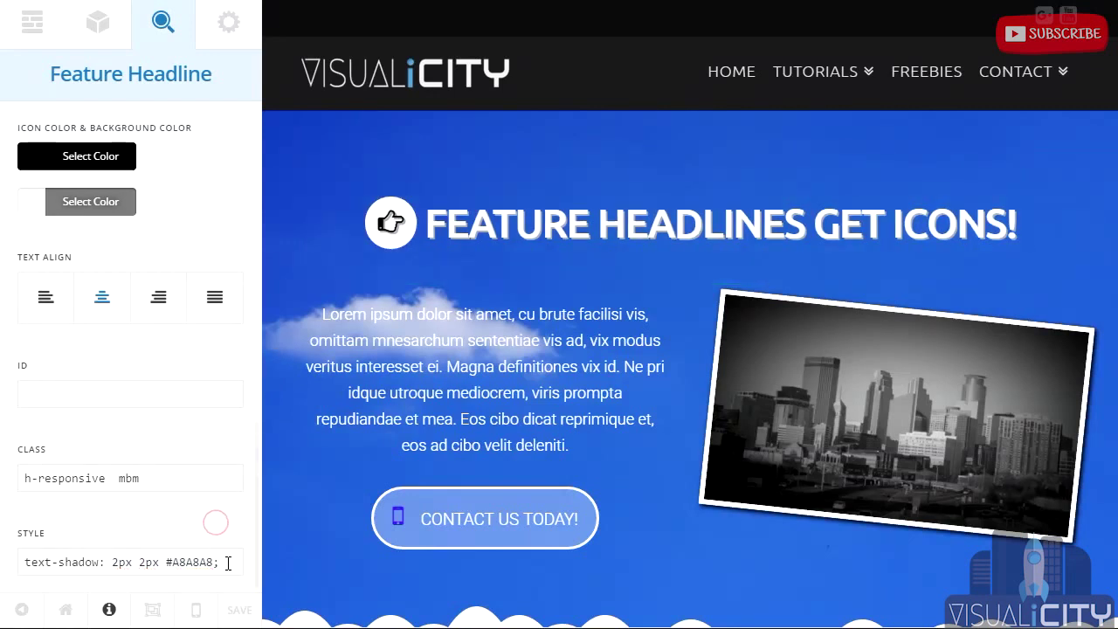
left_click_drag(218, 561, 5, 568)
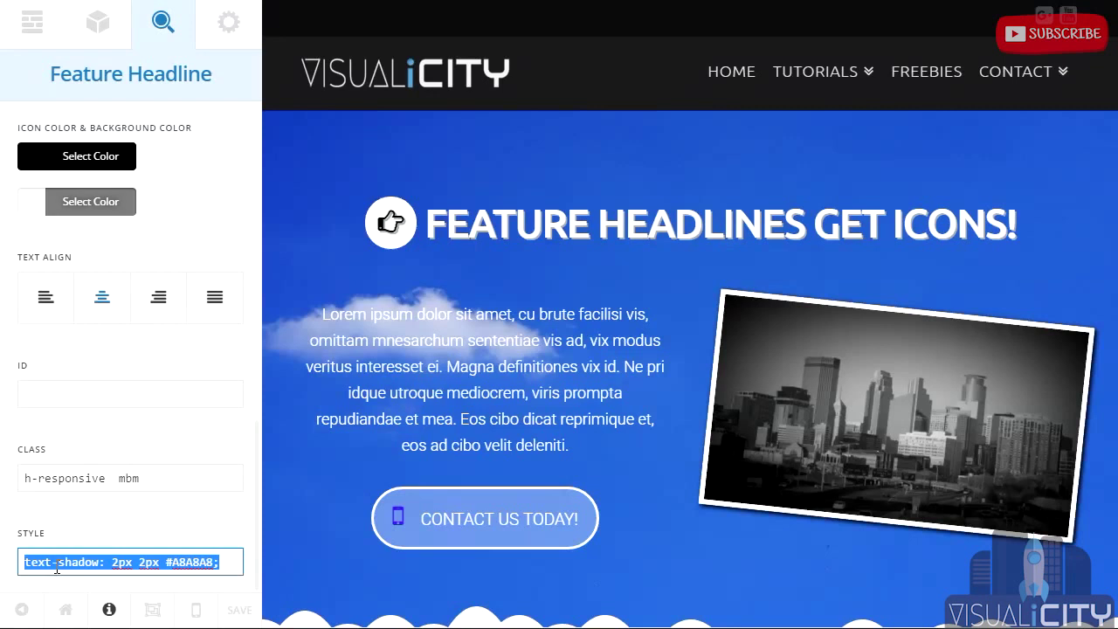
right_click(56, 569)
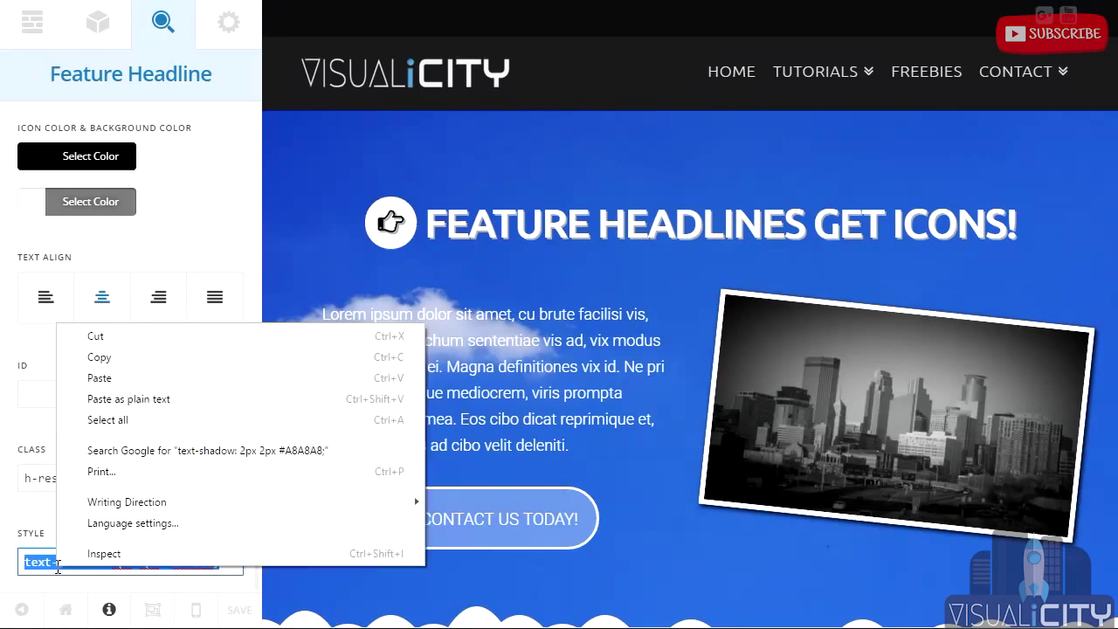
left_click(128, 358)
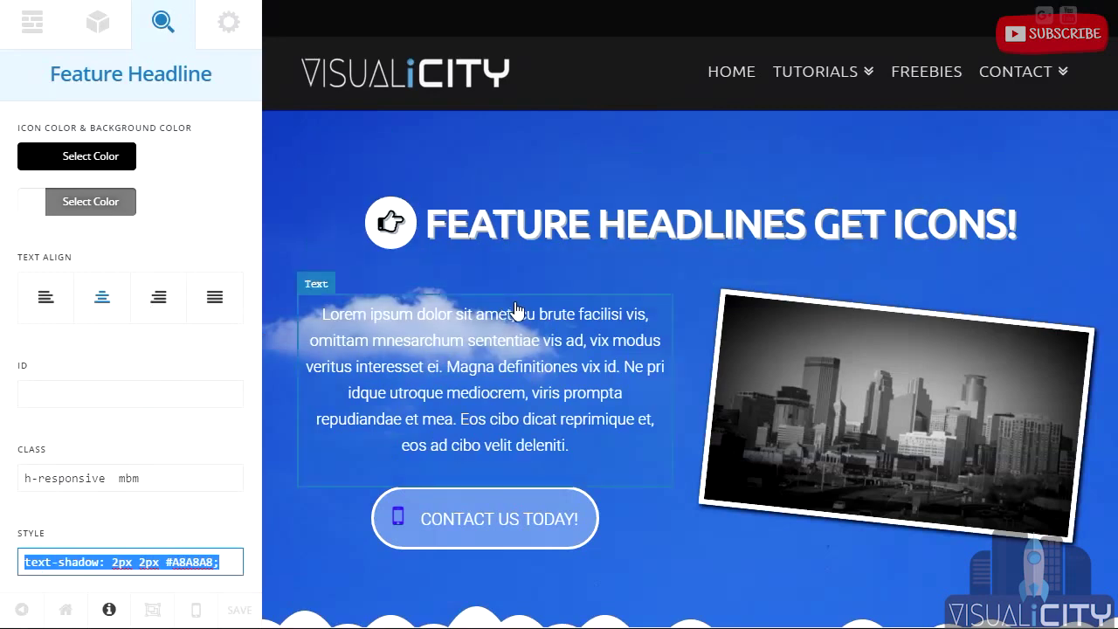
Step: Paste the copied text-shadow declaration into the style of the Custom Headline above the team section
scroll(609, 276, "down", 1)
scroll(609, 276, "down", 4)
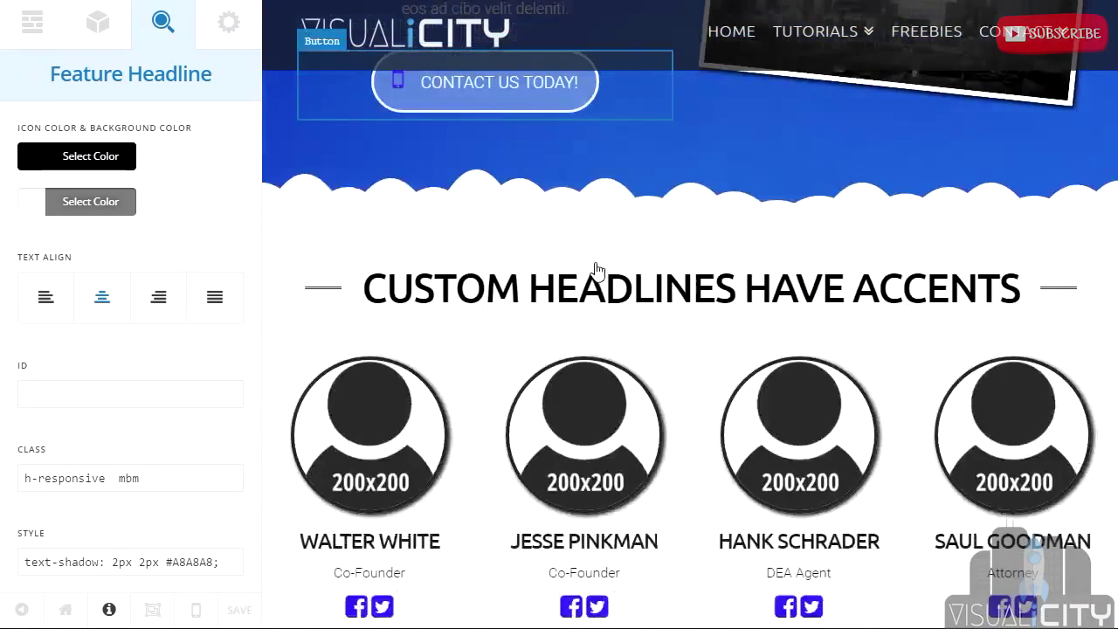
left_click(583, 288)
scroll(142, 407, "down", 6)
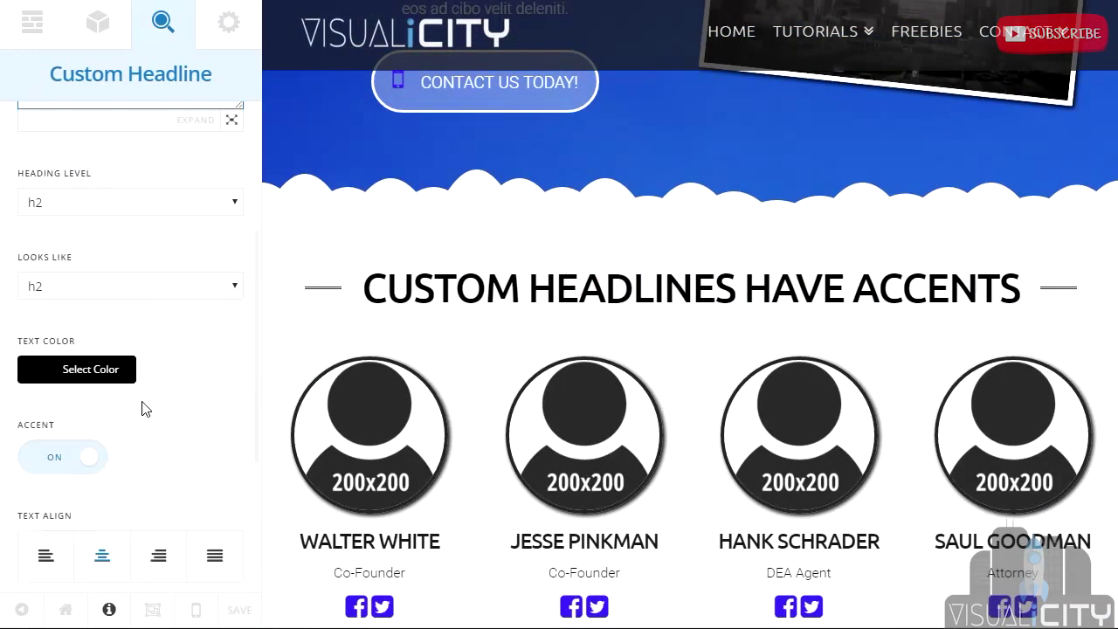
left_click(102, 566)
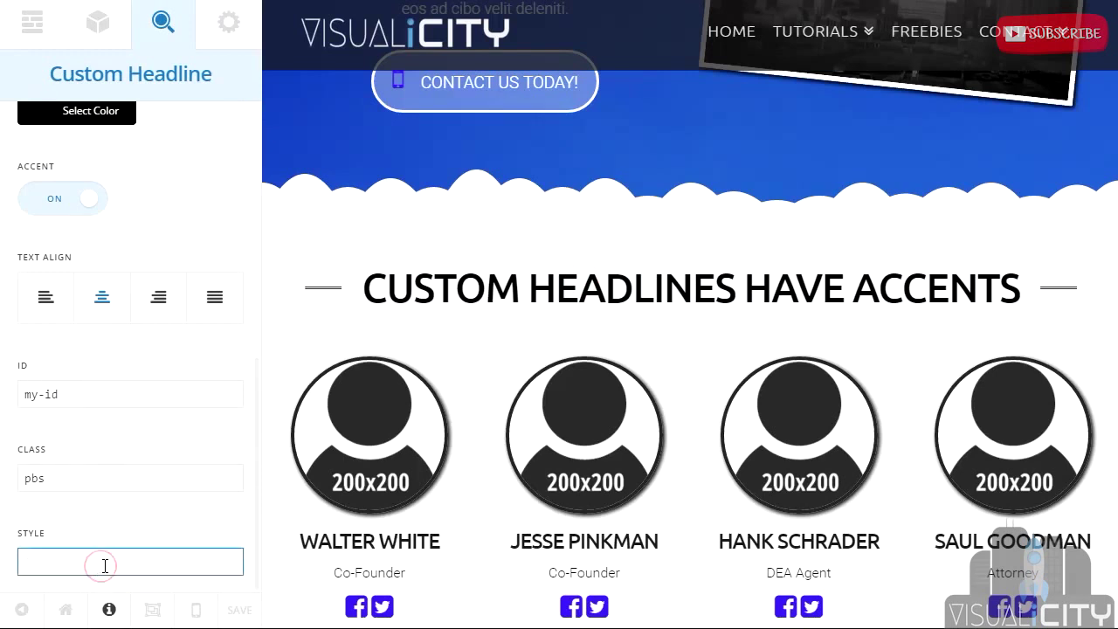
key("ctrl+v")
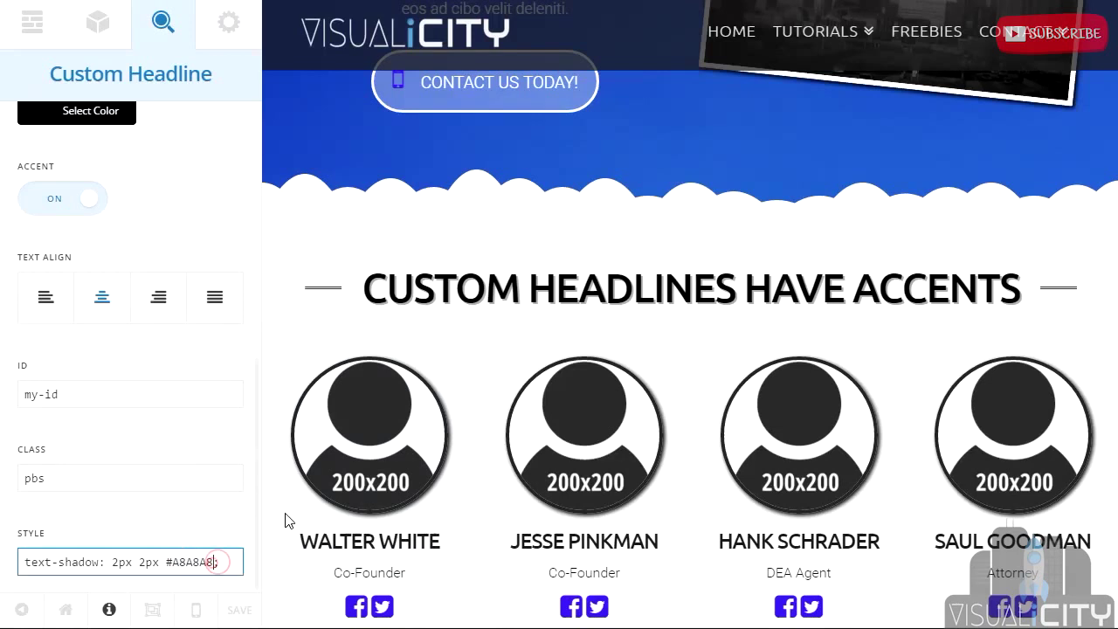
Step: Change the Custom Headline's text-shadow color to #848484 and check the shadow on the page
key("BackSpace")
key("BackSpace")
key("BackSpace")
key("BackSpace")
key("BackSpace")
key("BackSpace")
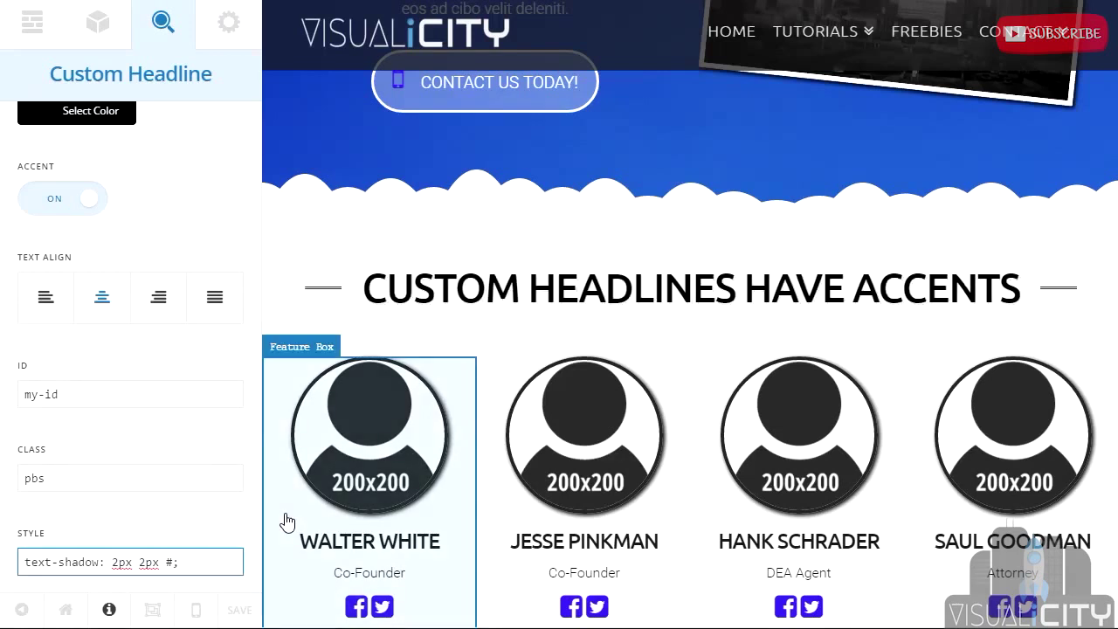
type("848484")
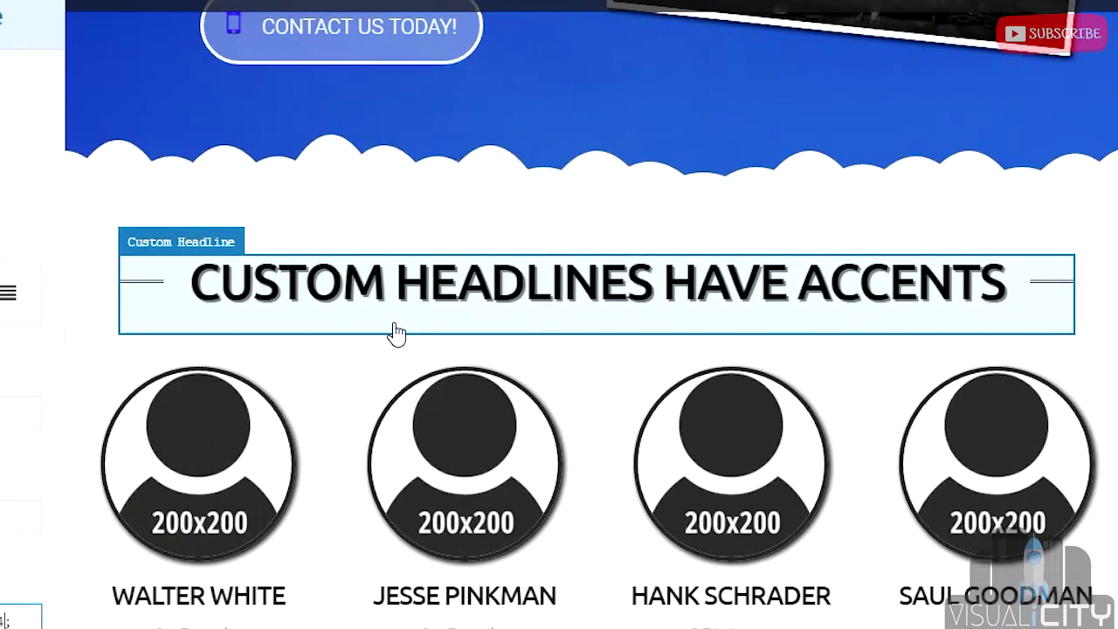
scroll(387, 327, "down", 1)
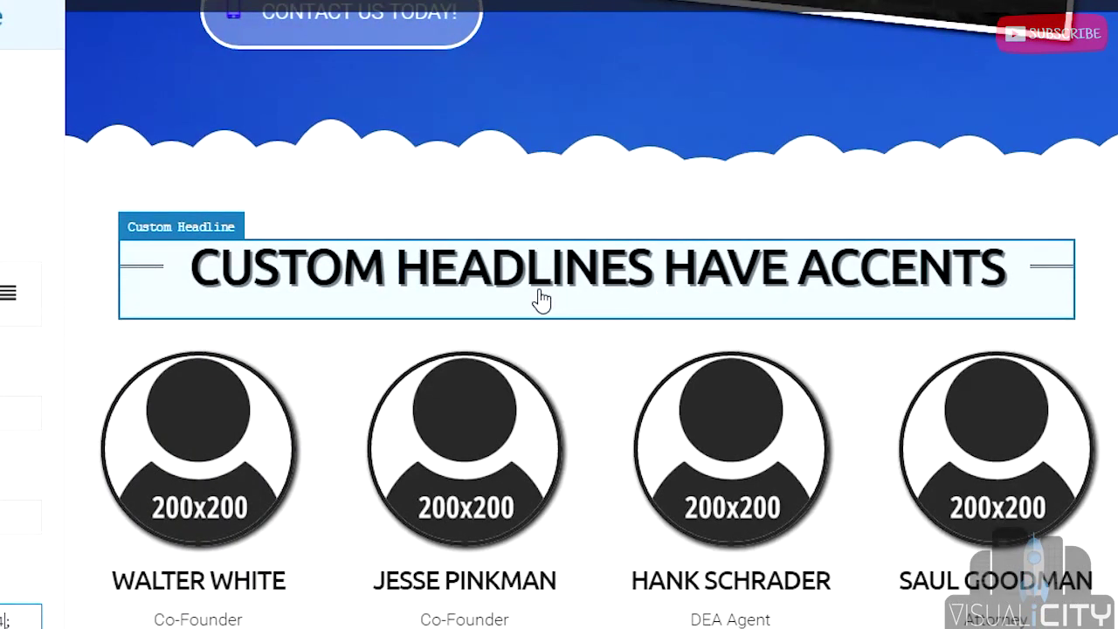
Step: Set the Feature Headline's icon color to blue and its icon background color to light gray
scroll(539, 302, "up", 6)
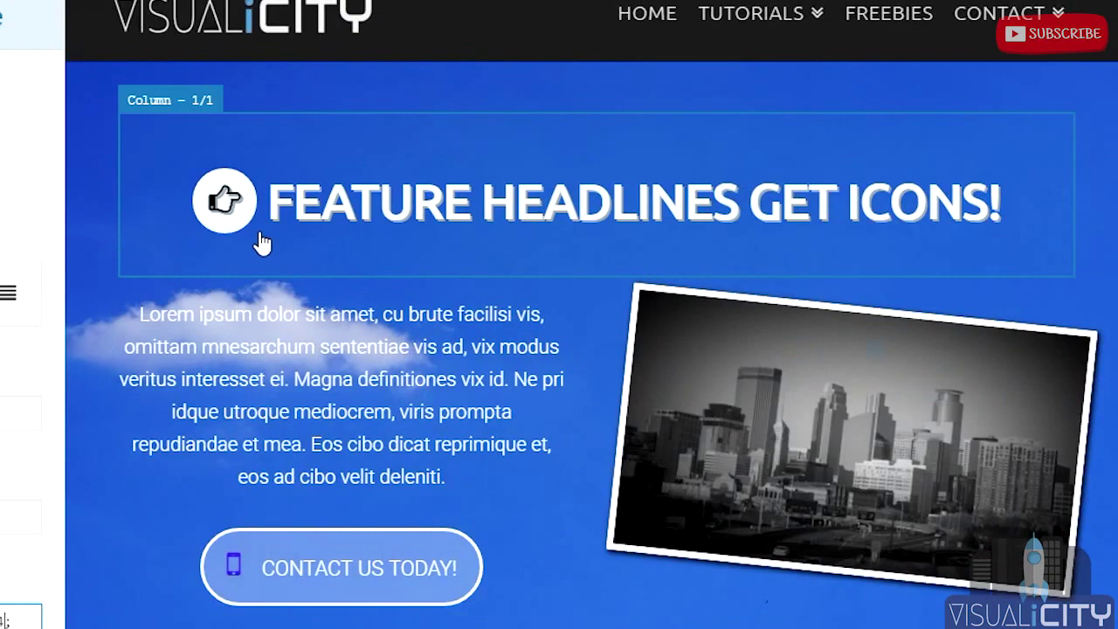
left_click(220, 214)
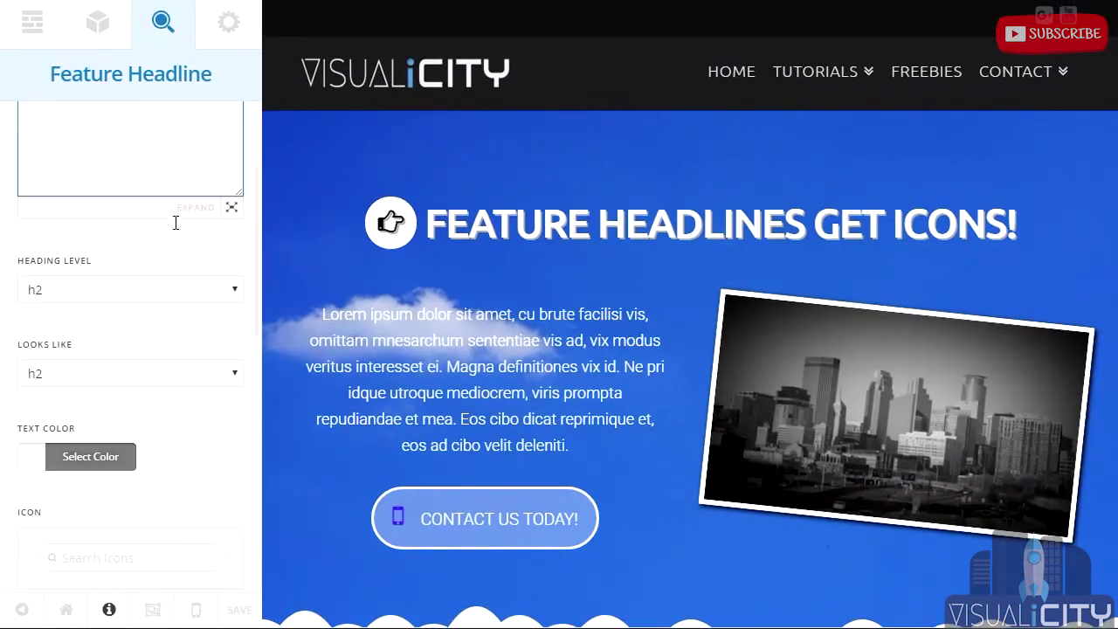
scroll(2, 219, "down", 2)
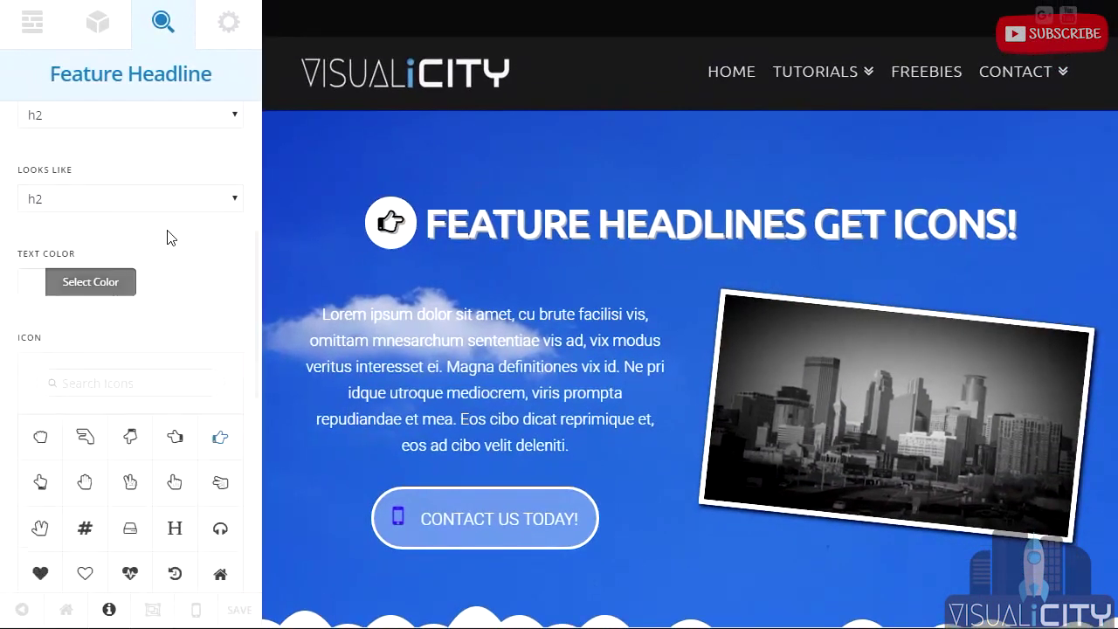
scroll(171, 237, "down", 1)
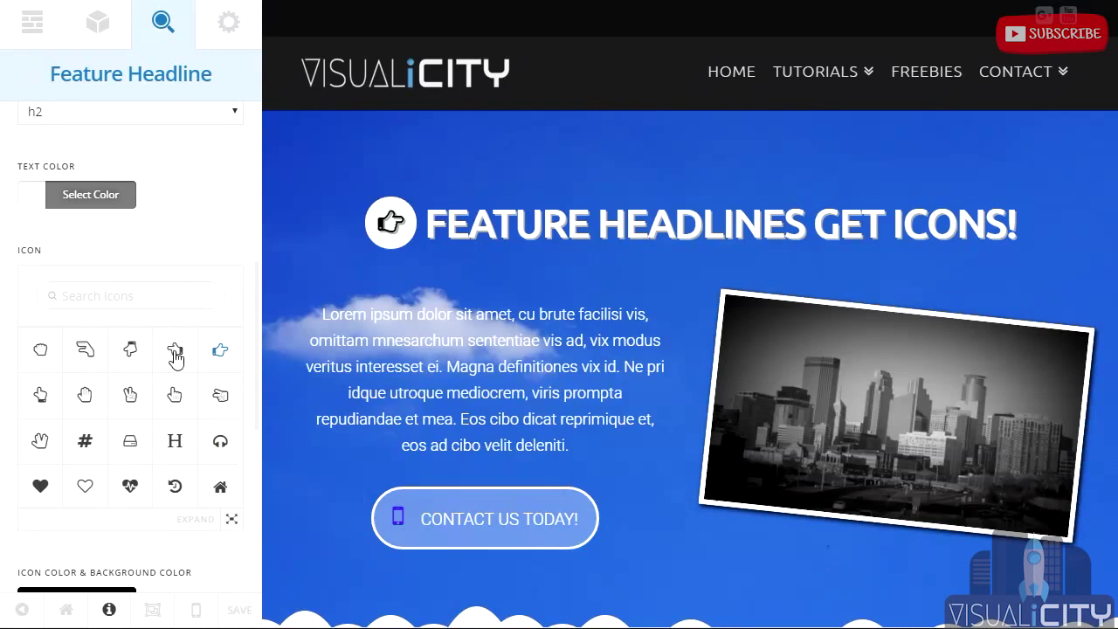
scroll(230, 524, "down", 2)
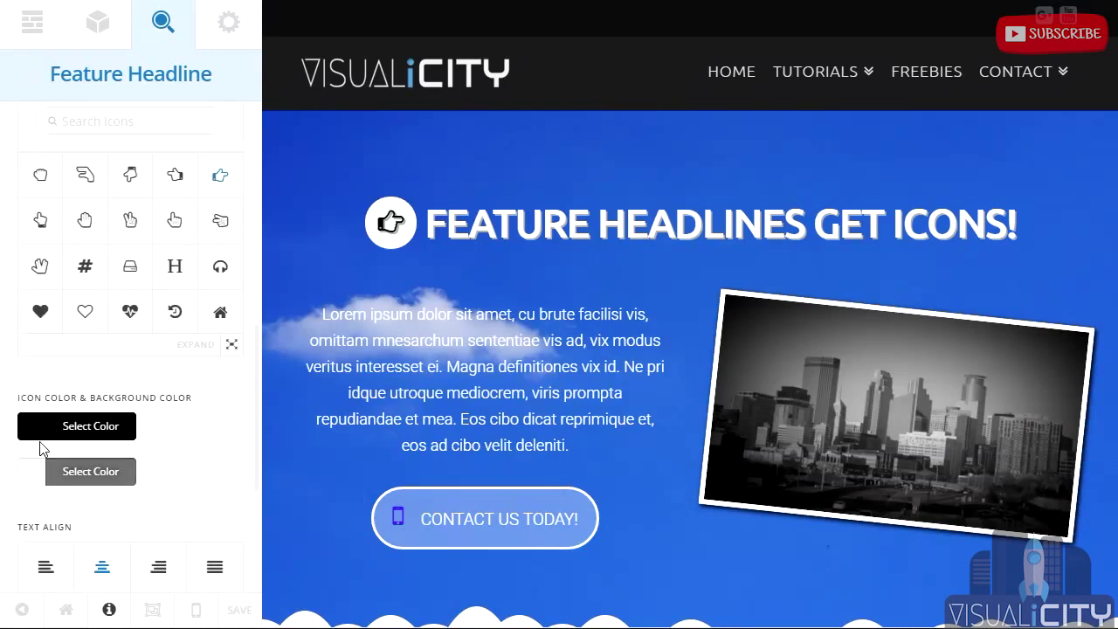
left_click(45, 428)
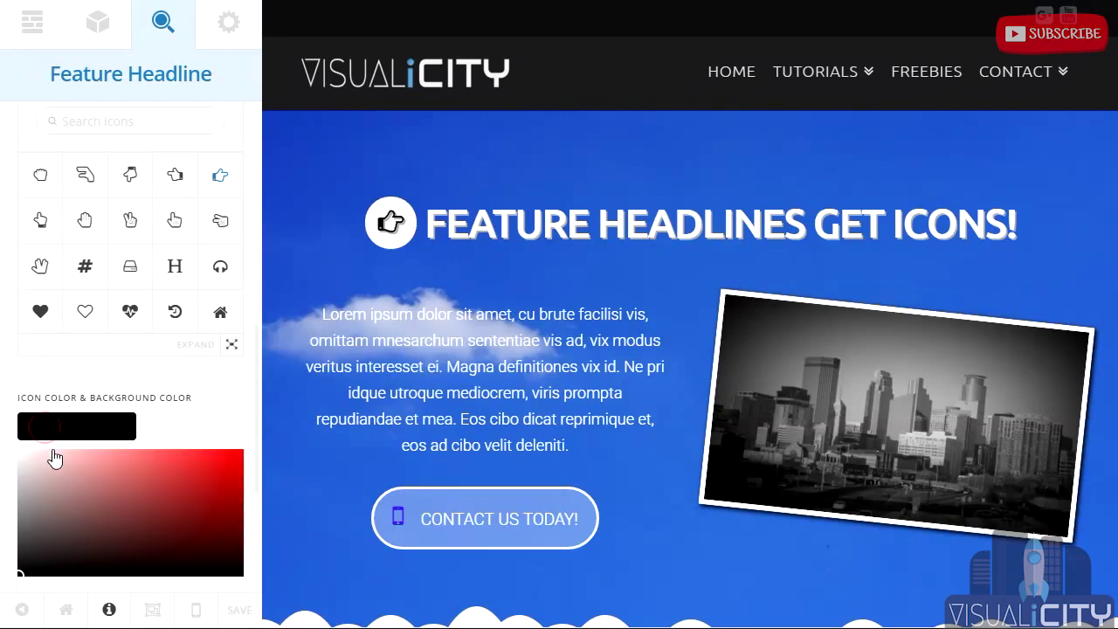
scroll(55, 458, "down", 2)
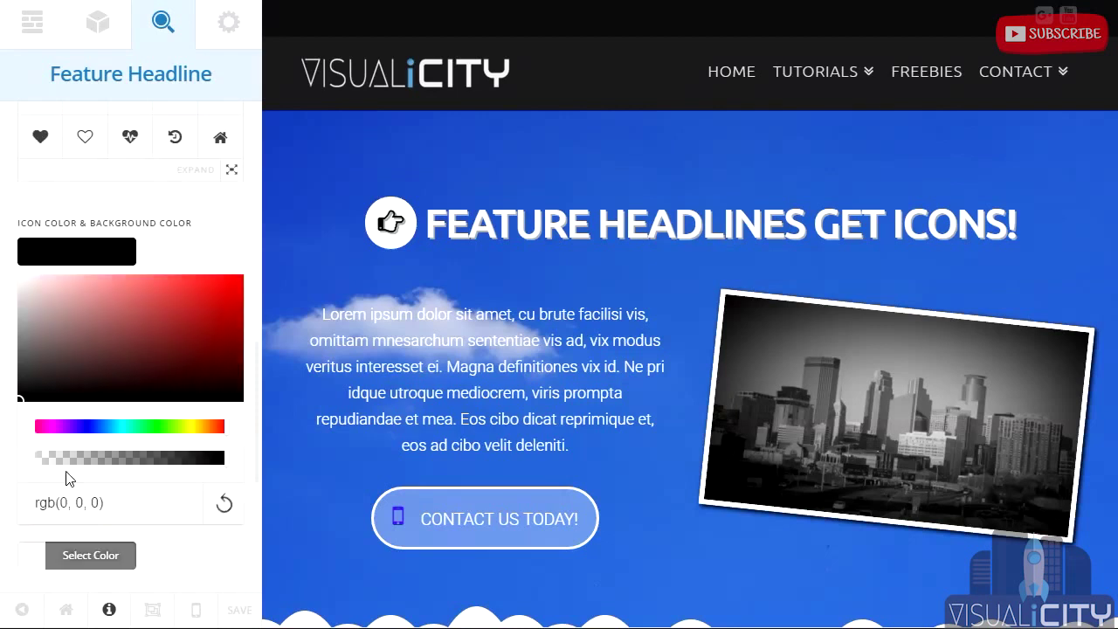
left_click(122, 426)
left_click(126, 285)
left_click_drag(127, 289, 110, 289)
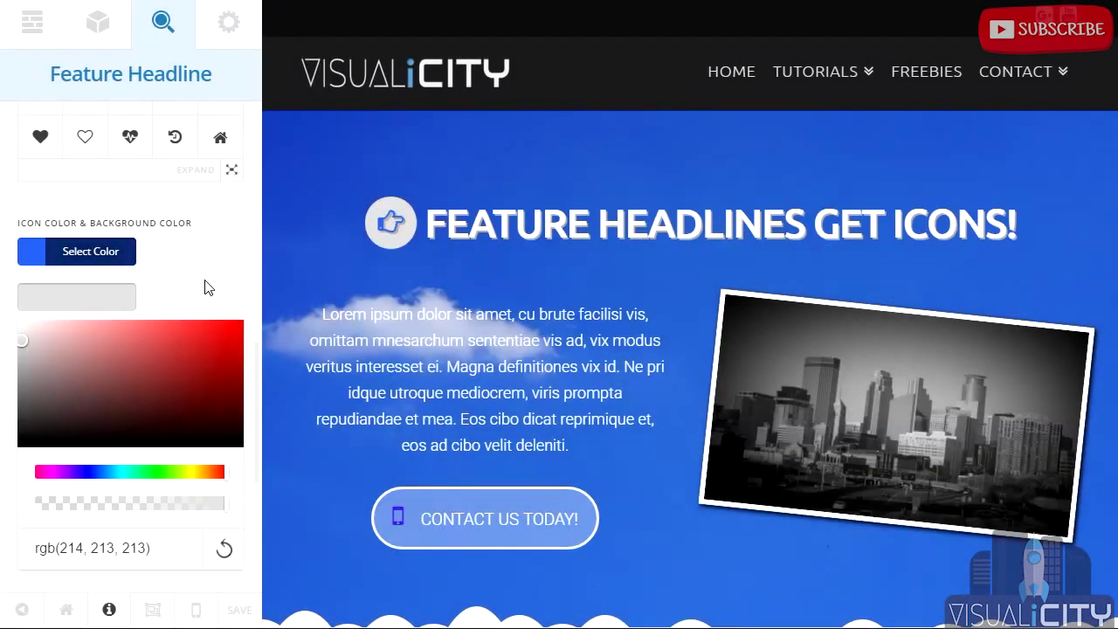
Step: Open the browser inspector on the Custom Headline above the team section
left_click(208, 288)
scroll(236, 205, "down", 1)
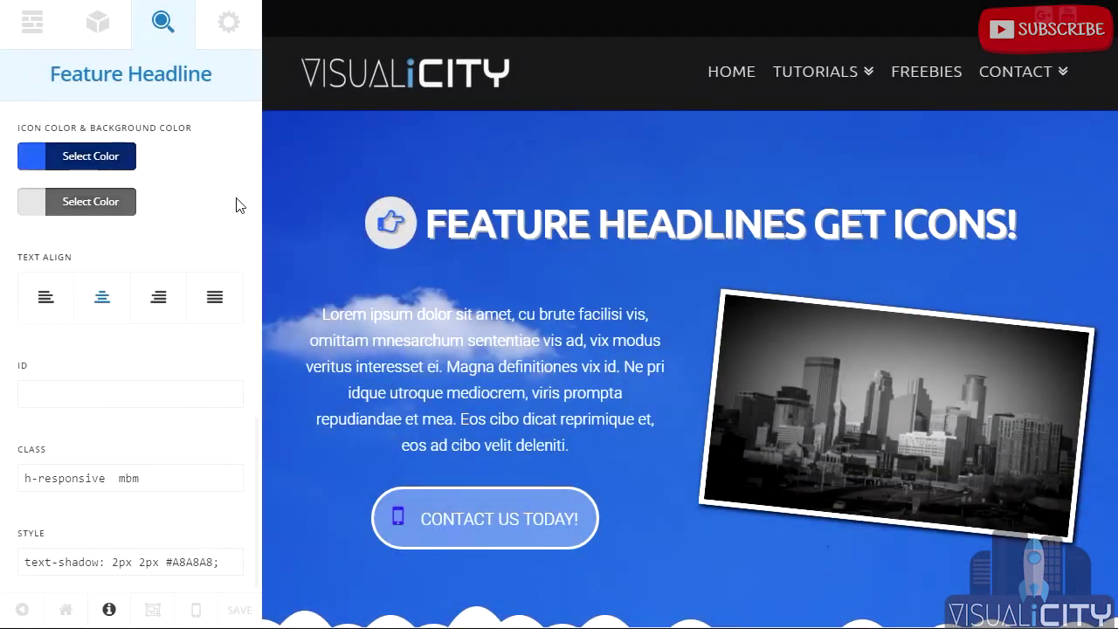
scroll(412, 161, "down", 3)
scroll(517, 192, "down", 3)
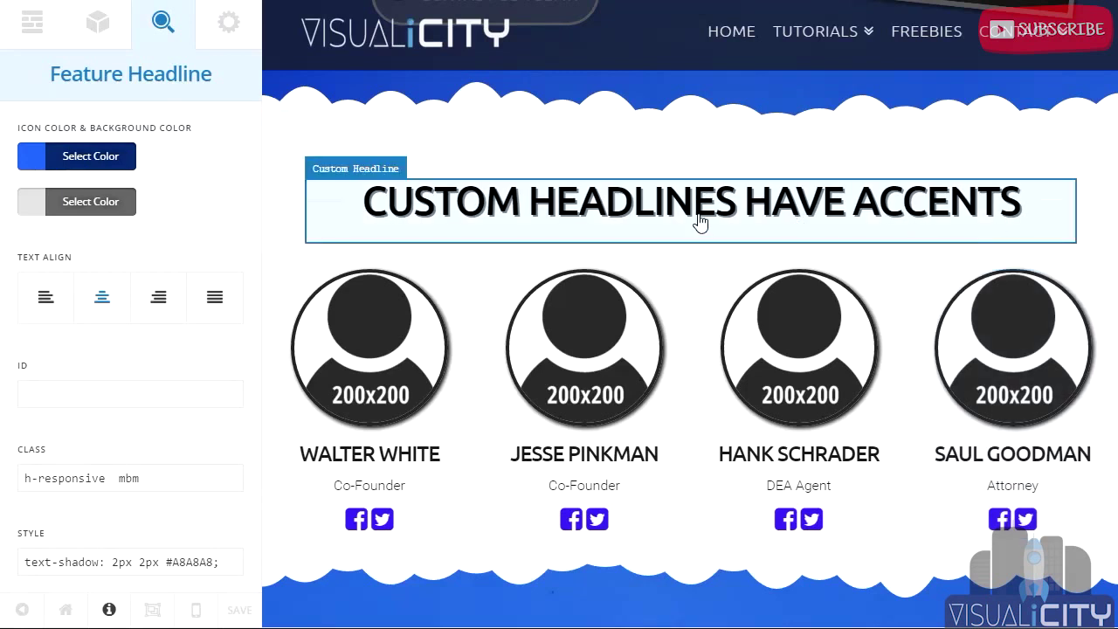
left_click(284, 218)
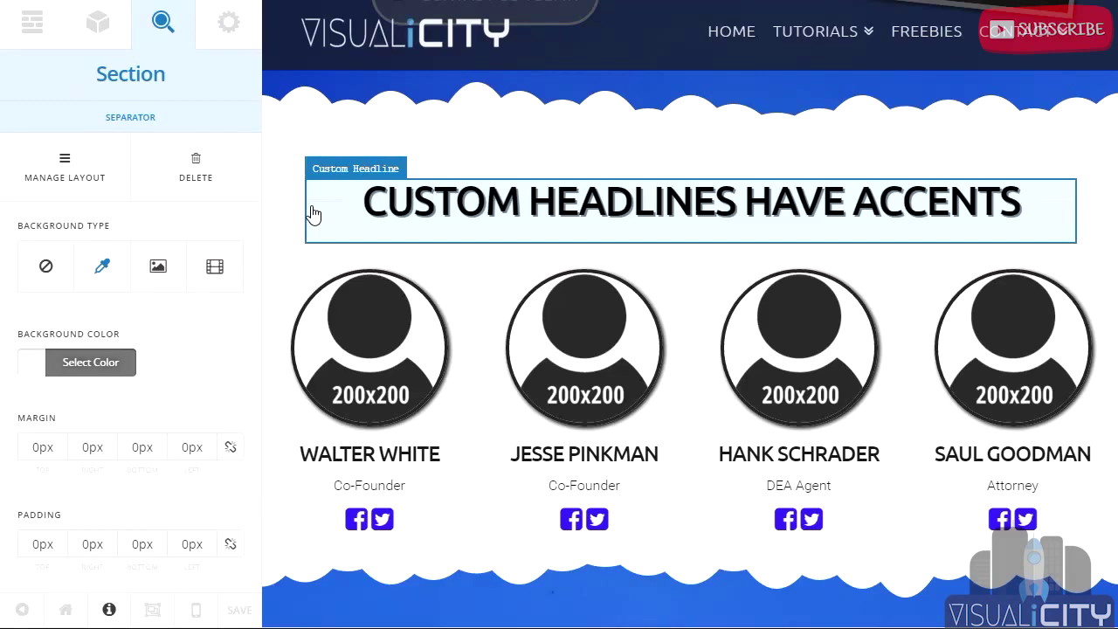
right_click(313, 213)
left_click(365, 440)
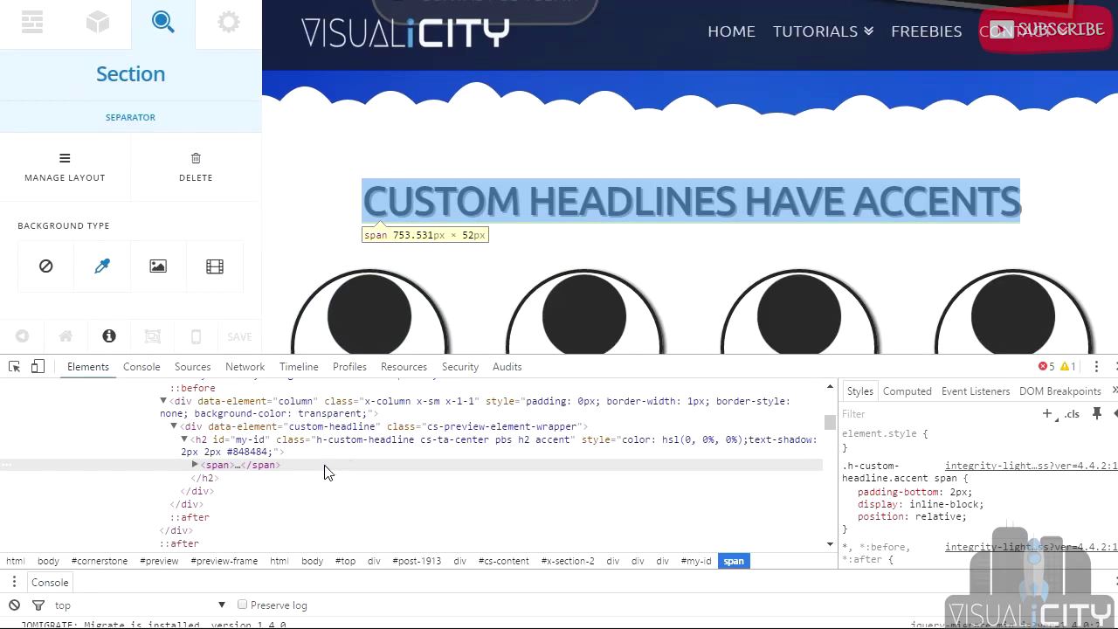
Step: Expand the headline's span in the inspected markup and select its ::before pseudo-element to view its style rules
left_click(305, 454)
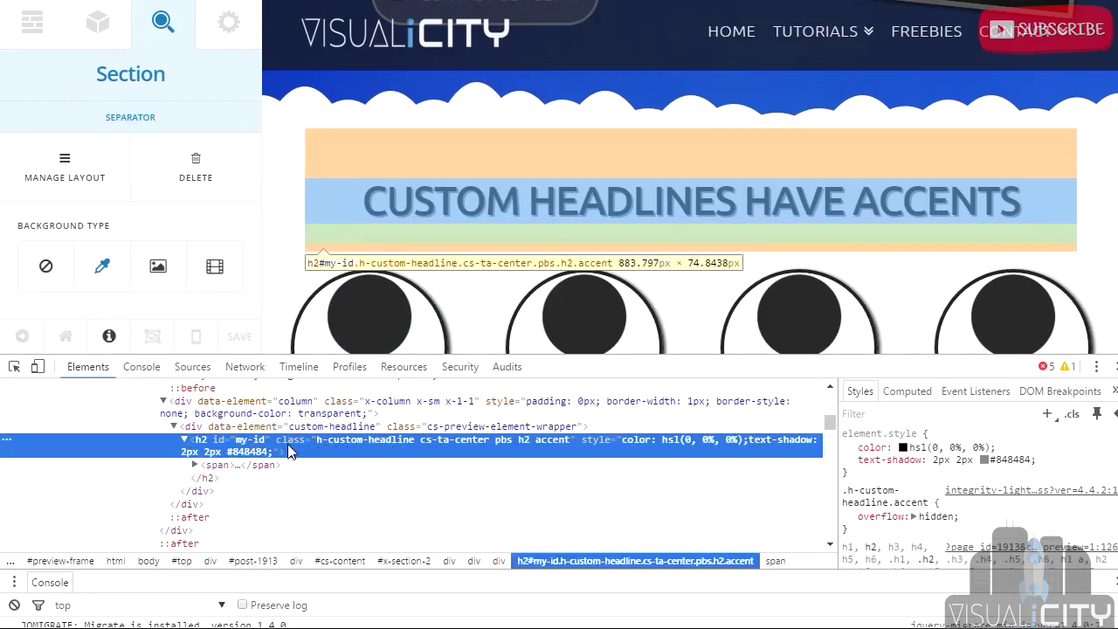
left_click(192, 468)
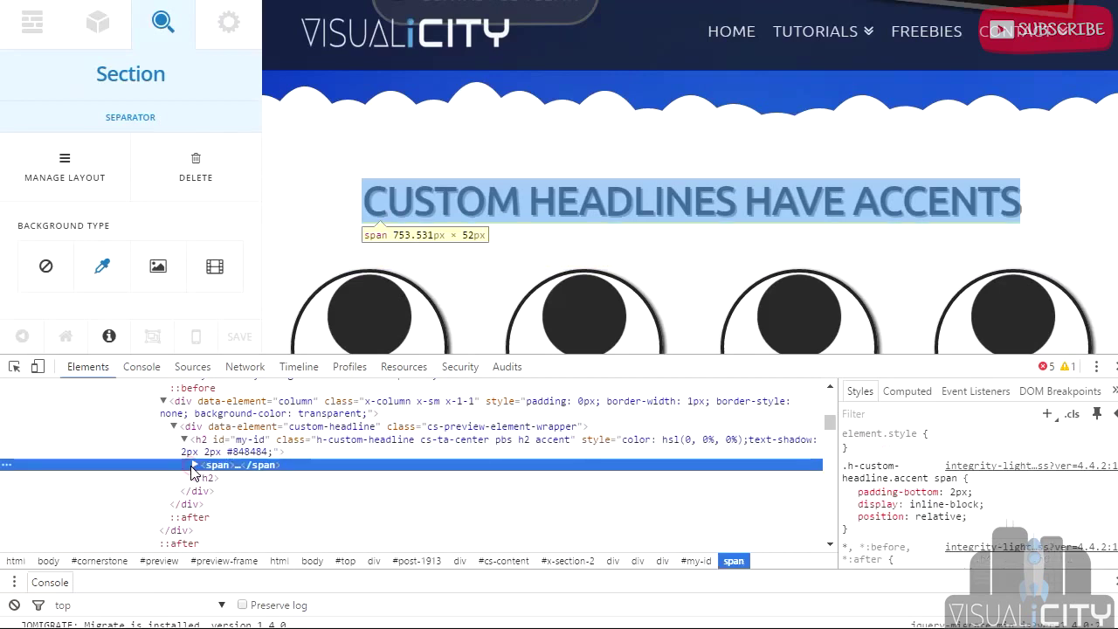
left_click(193, 467)
left_click(229, 481)
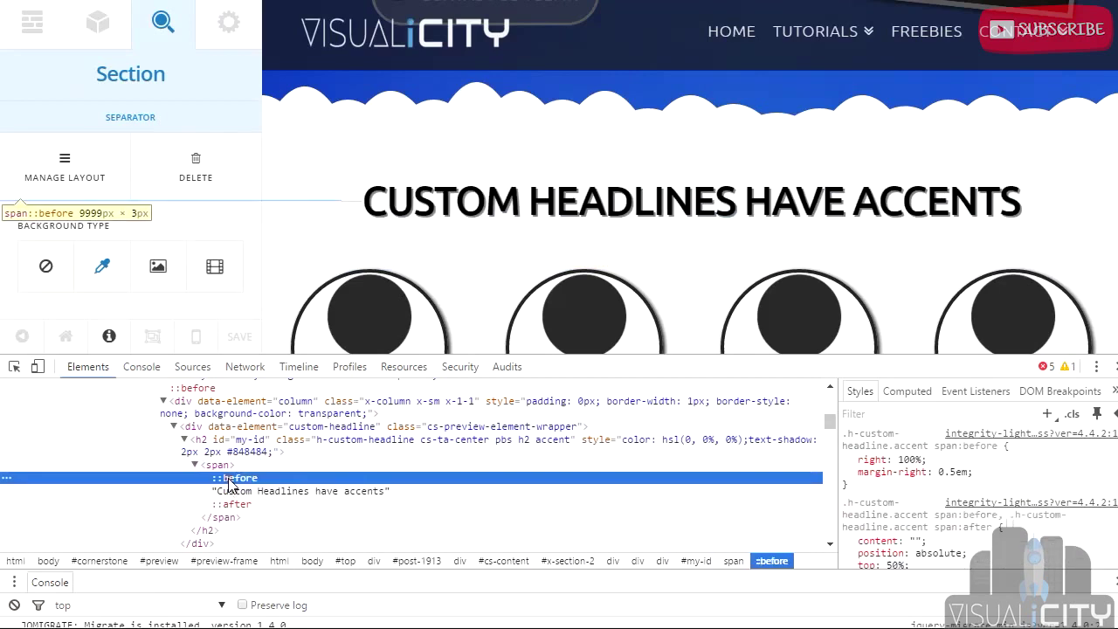
Step: Copy the selector ".h-custom-headline.accent span:before, .h-custom-headline.accent span:after" from the style rules and close the developer tools
left_click(883, 526)
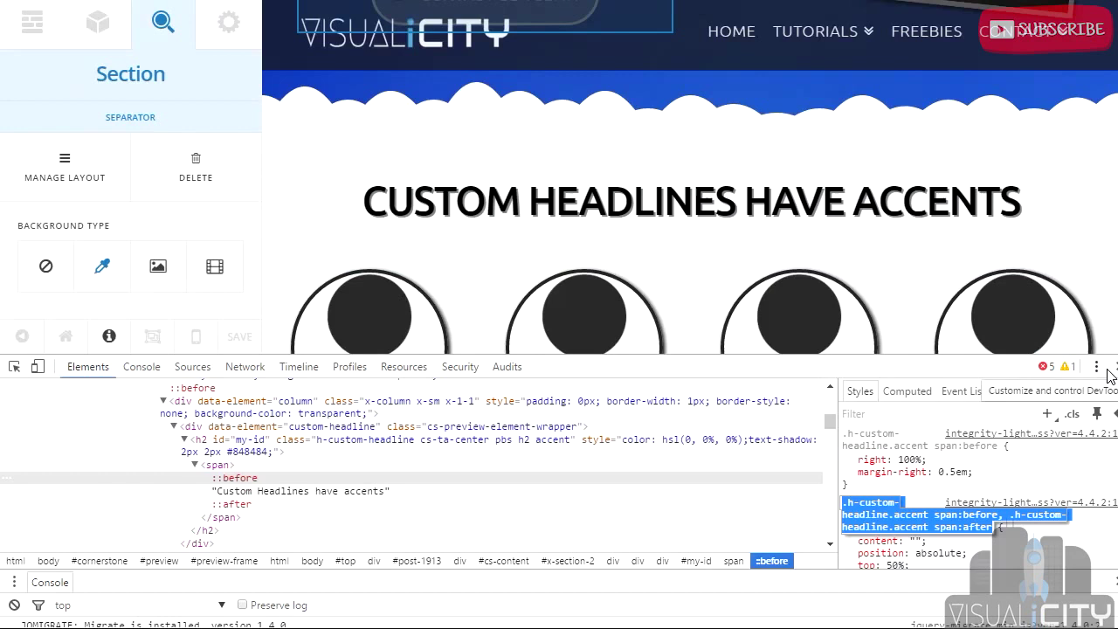
right_click(908, 518)
left_click(927, 551)
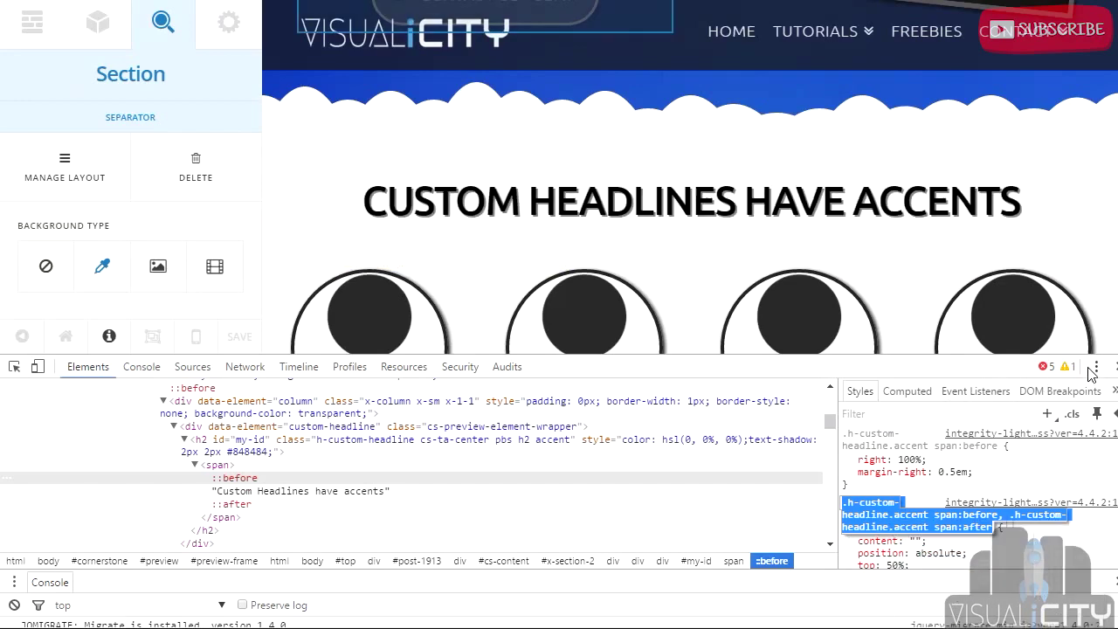
left_click(1114, 372)
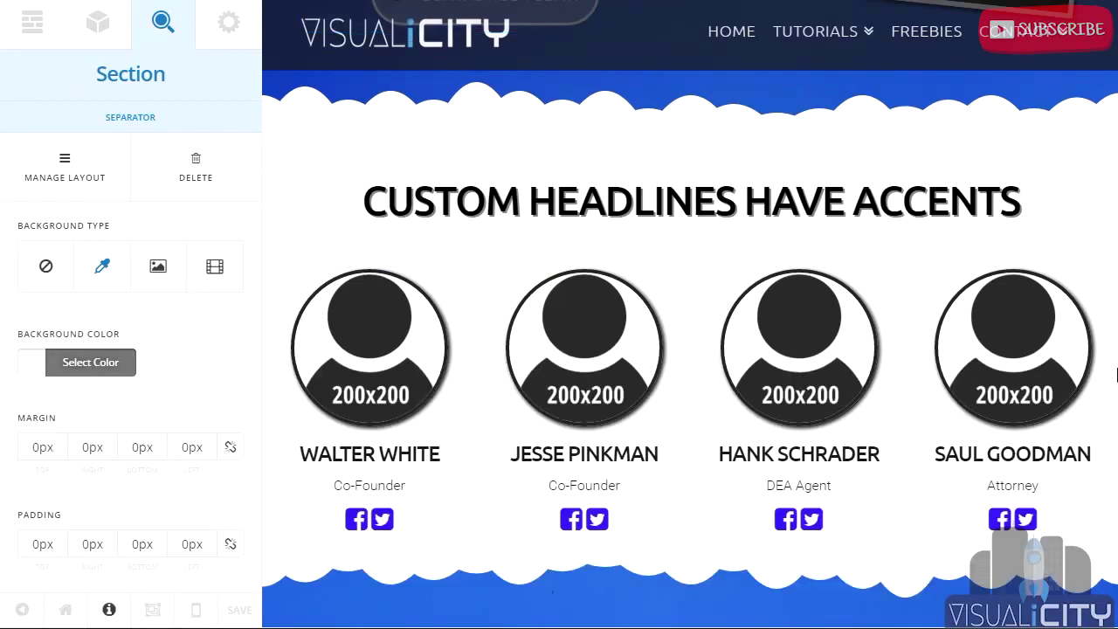
Step: Paste the copied accent selector into the page's custom CSS on line 60, below the .x-icon:hover rule
left_click(238, 28)
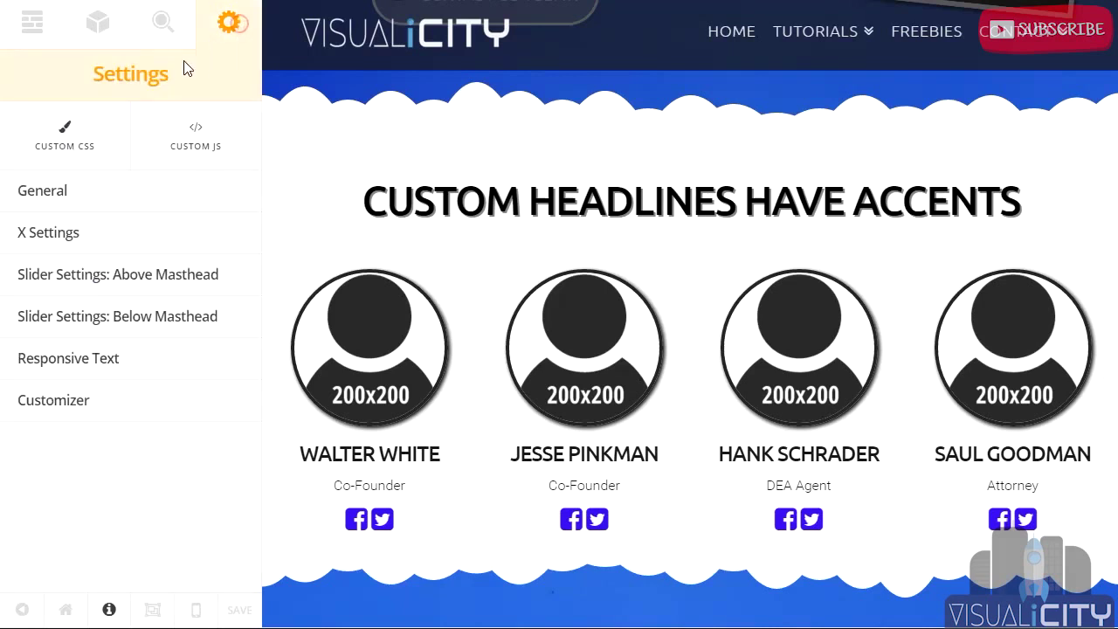
left_click(55, 140)
left_click(49, 593)
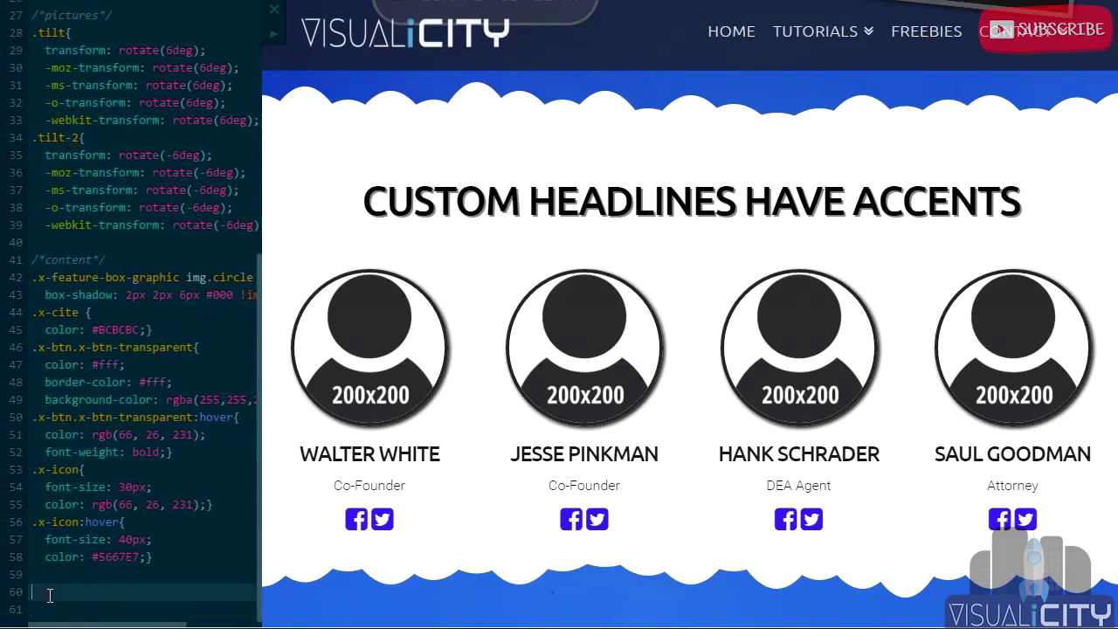
key("ctrl+v")
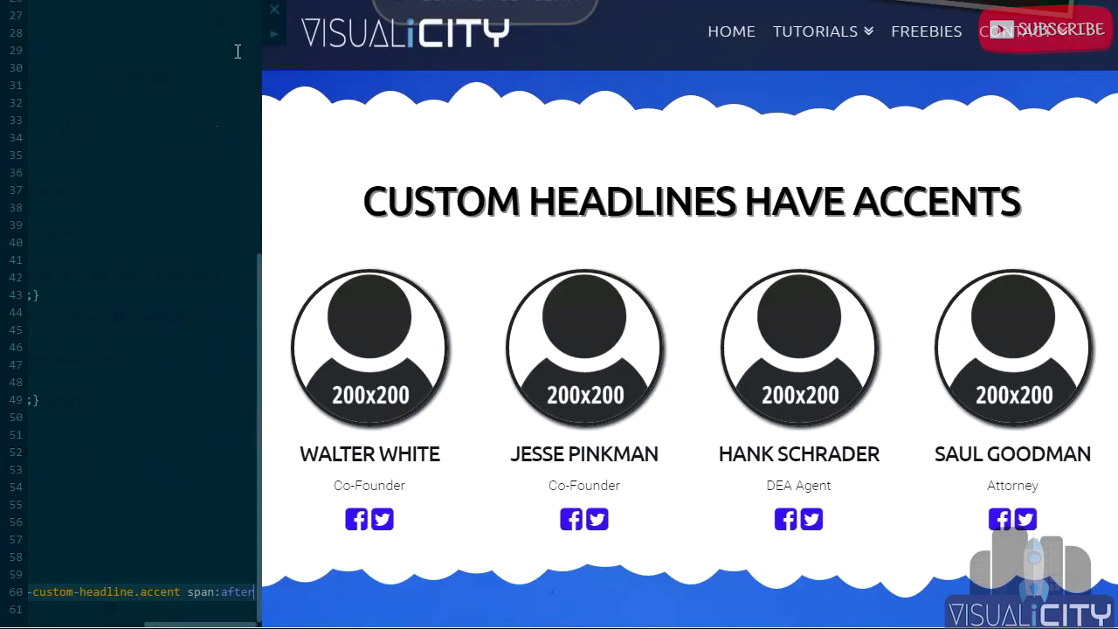
Step: Enlarge the CSS editor and add a pair of braces with blank lines between them after the accent selector
left_click(274, 34)
left_click(580, 603)
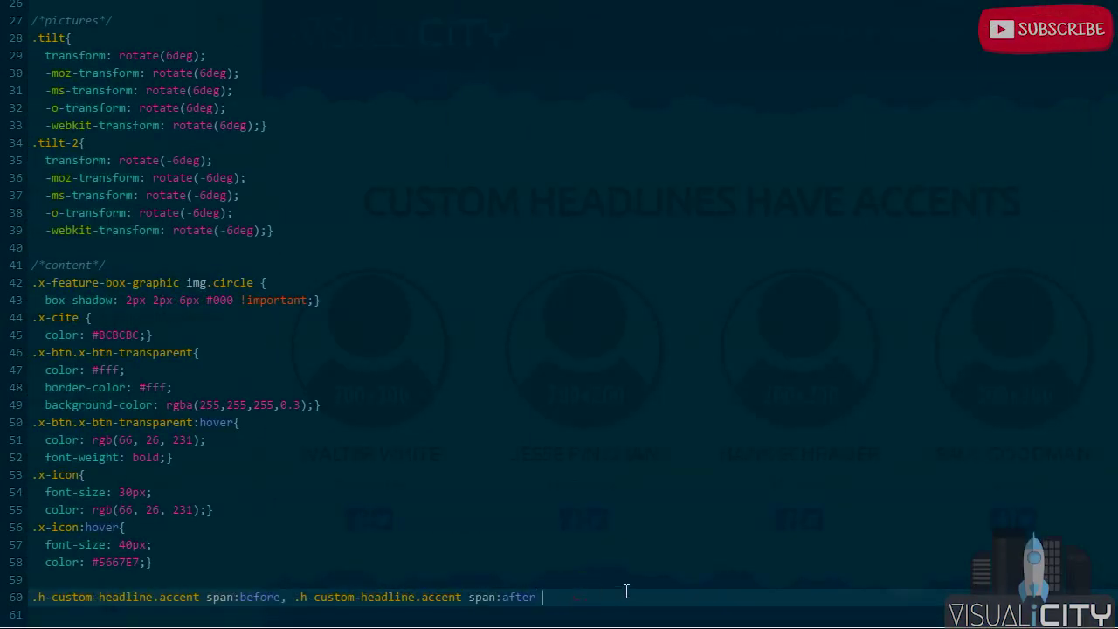
type("{}")
key("Return")
key("Return")
key("Return")
key("Return")
key("Return")
key("Return")
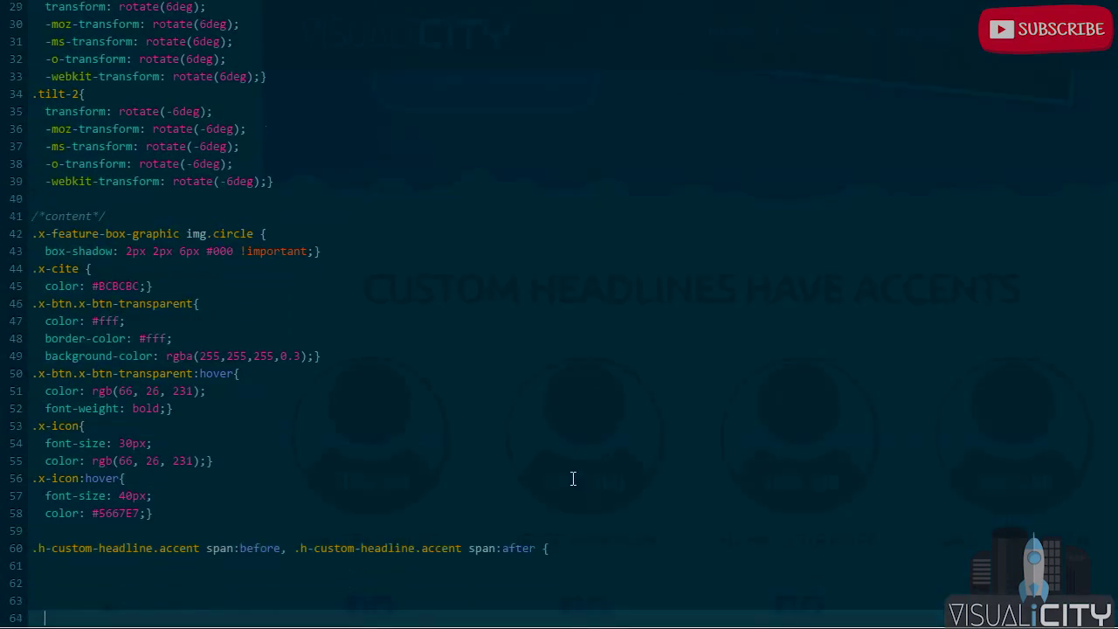
Step: Add "border-top: 1px solid #363636;" and "border-bottom: 1px solid #363636;" to the accent rule
left_click(412, 527)
key("Up")
key("Up")
type("border-")
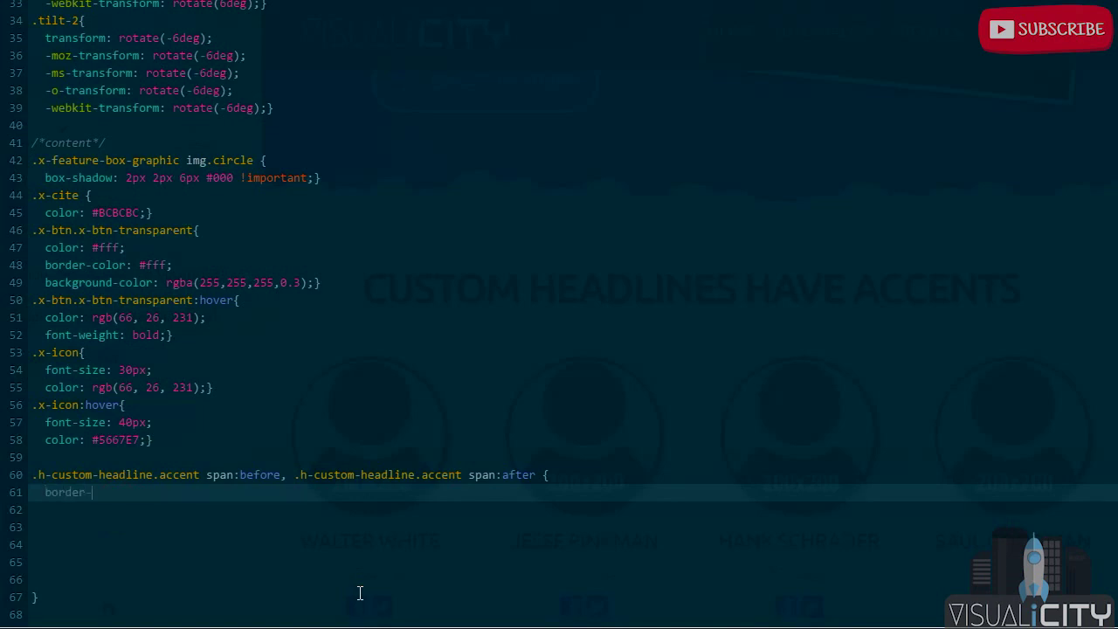
type("top: 1px solid #363636;")
key("Return")
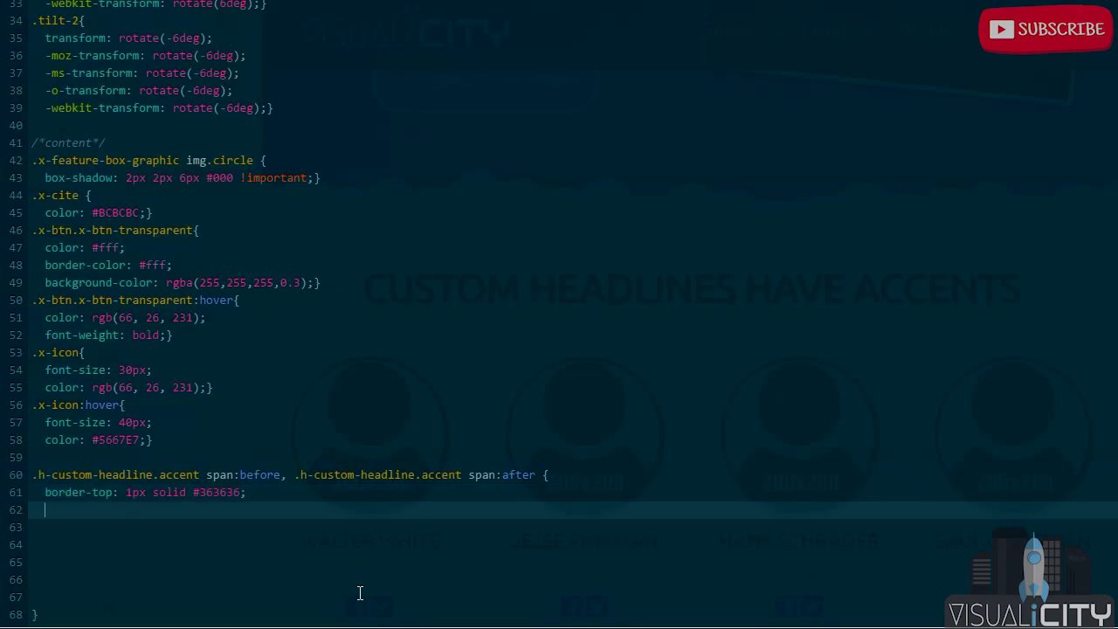
type("border-bottom: 1px solid #363636;")
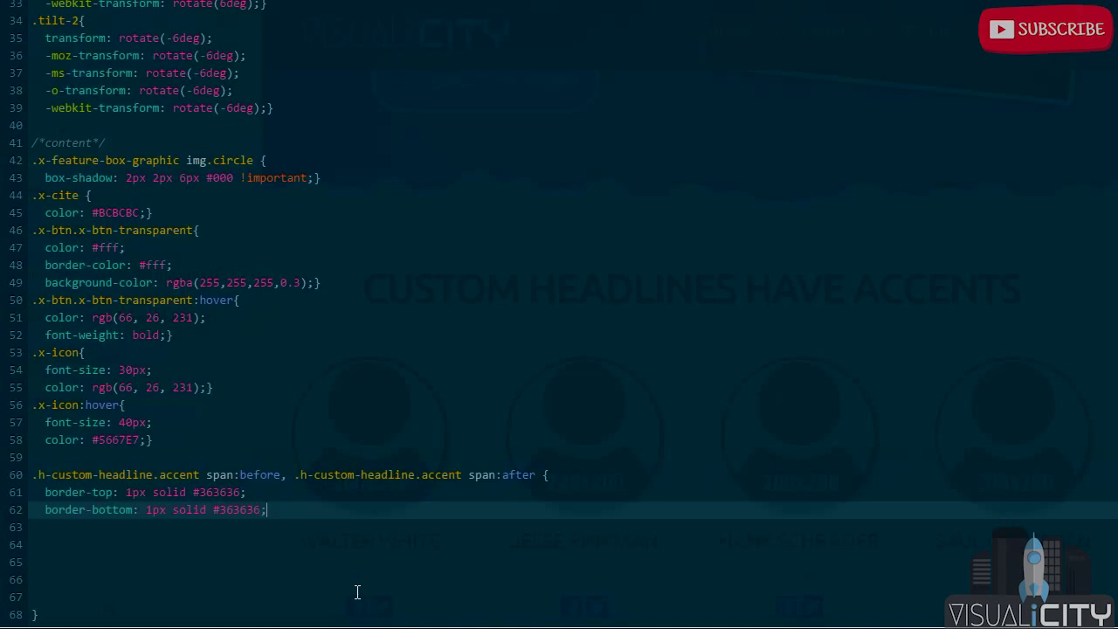
Step: Add !important to both the border-top and border-bottom declarations of the accent rule
left_click(248, 491)
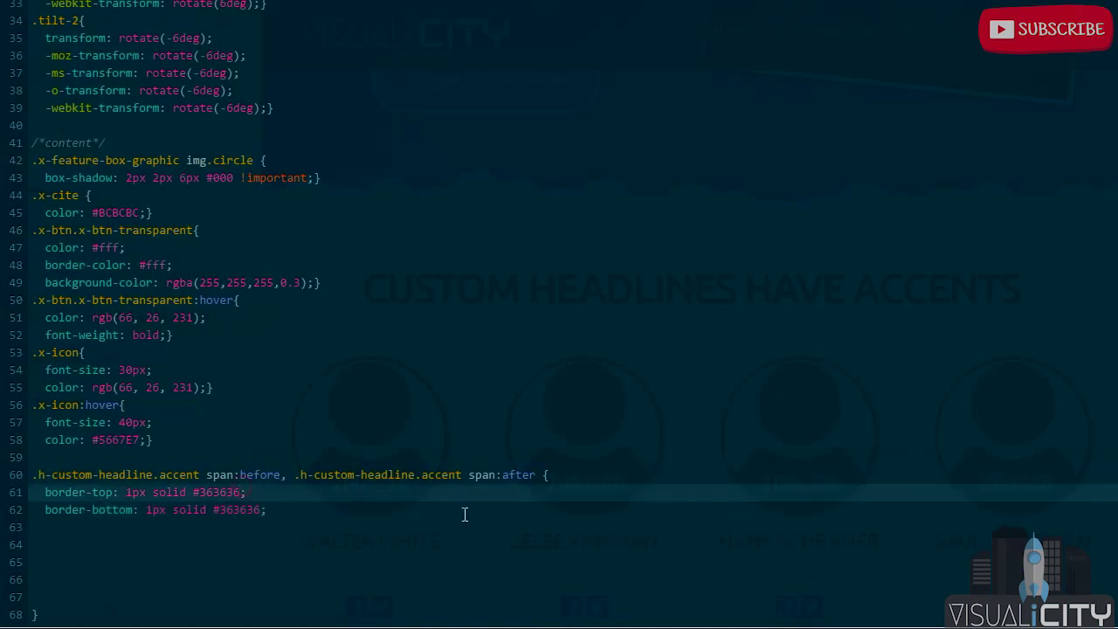
type("!important")
left_click(261, 510)
type("!important")
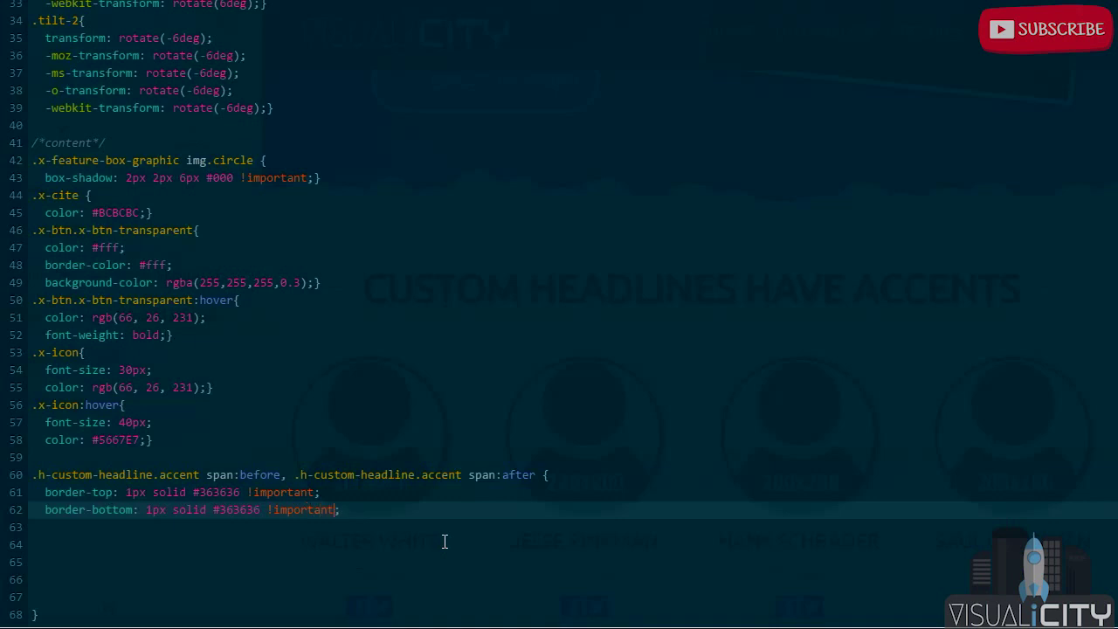
Step: Remove the empty lines before the accent rule's closing brace and check the accent lines on the page
left_click(33, 615)
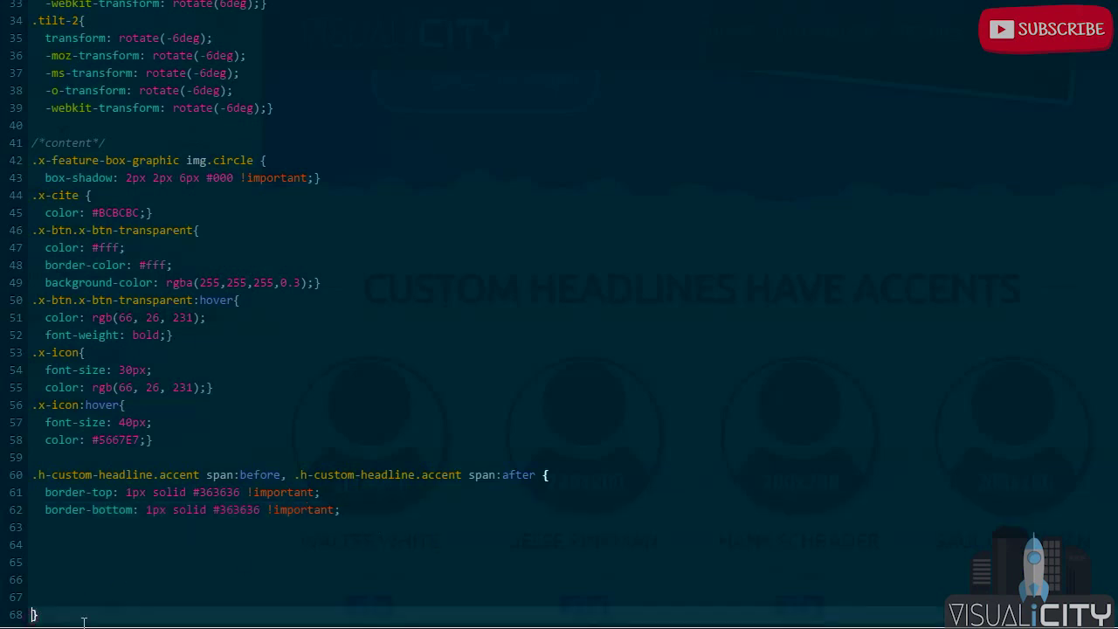
key("BackSpace")
key("BackSpace")
key("BackSpace")
key("BackSpace")
key("BackSpace")
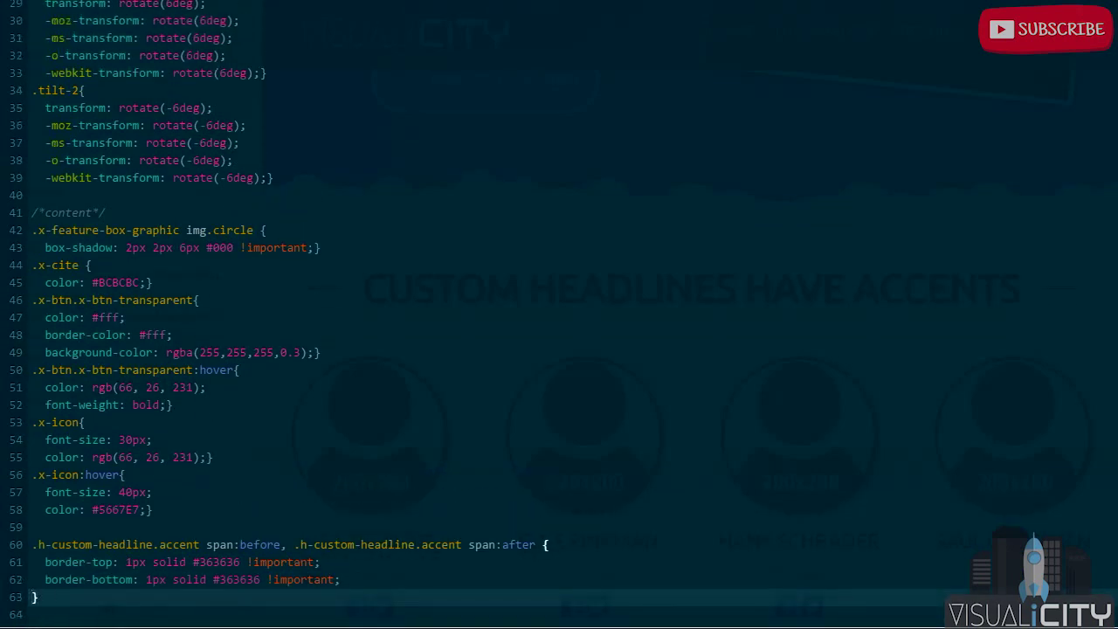
mouse_move(1114, 42)
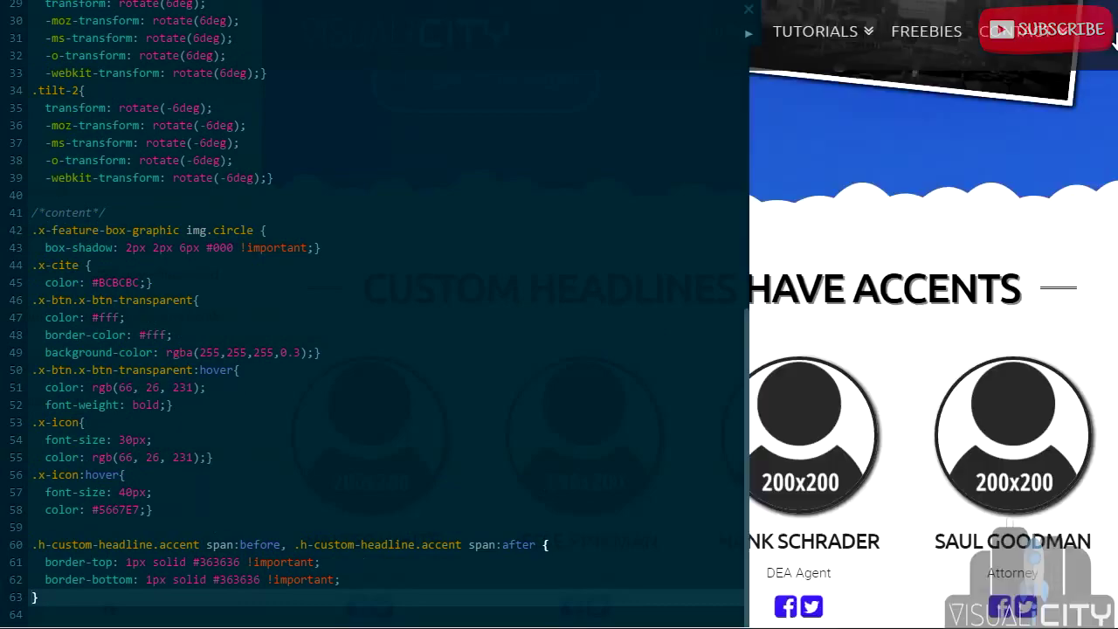
Step: Switch to the CSS Borders reference page and examine the available border styles, widths, colors and shorthand properties
left_click(22, 607)
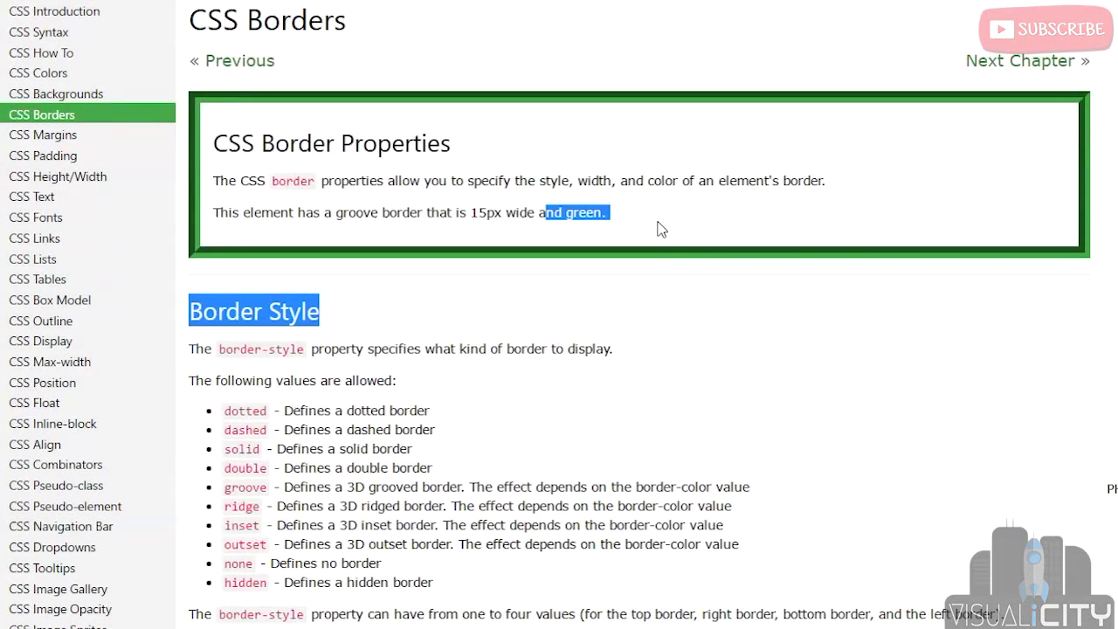
scroll(656, 227, "down", 3)
scroll(664, 236, "down", 6)
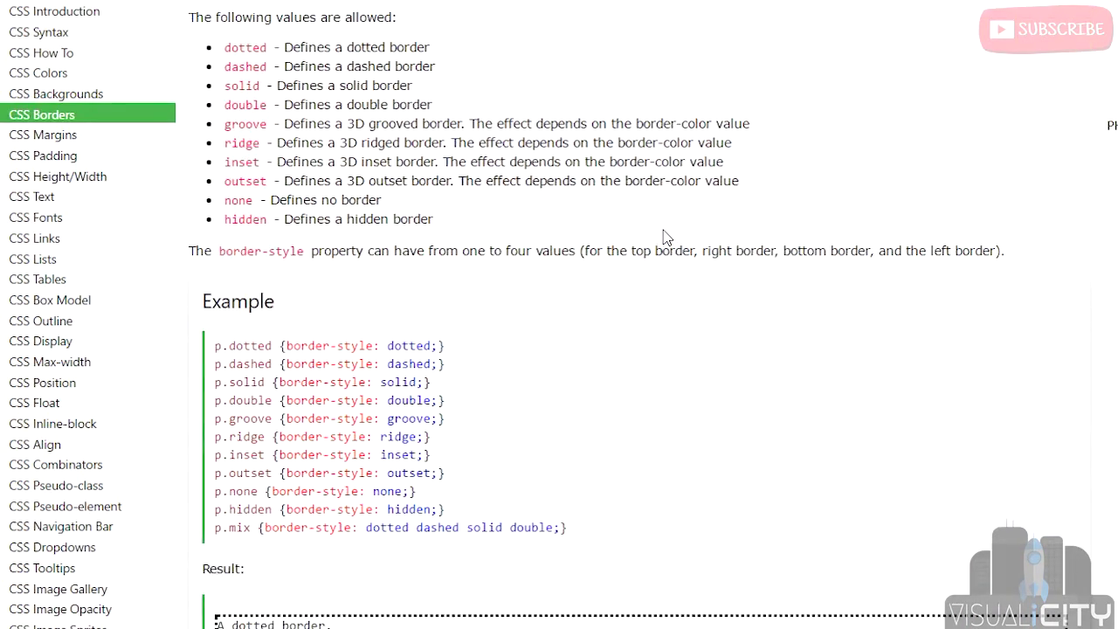
scroll(619, 230, "down", 8)
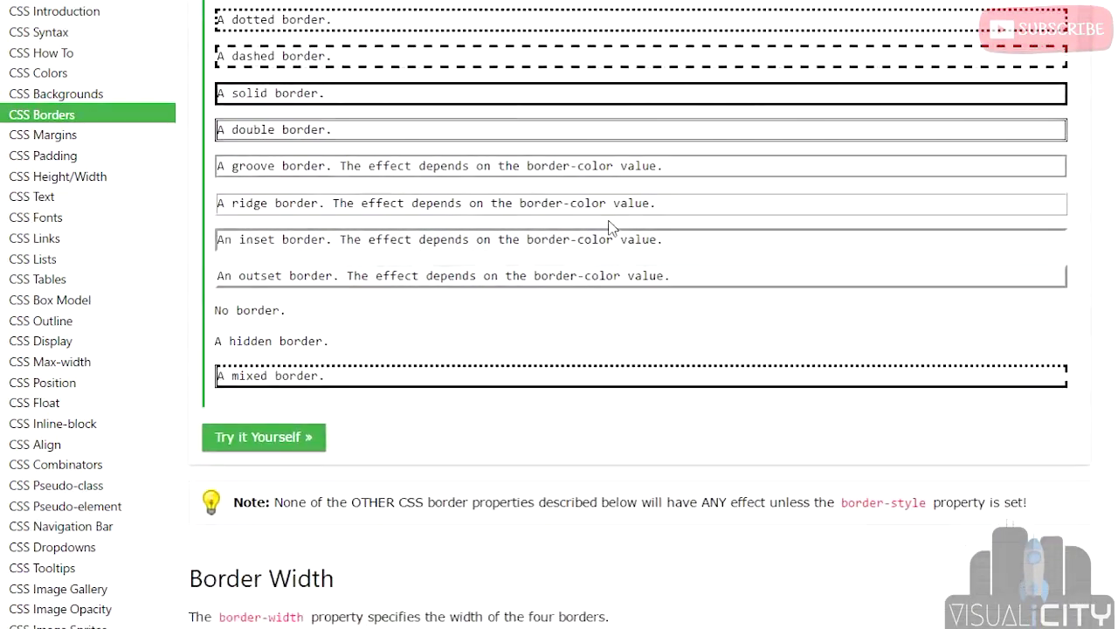
scroll(611, 214, "down", 12)
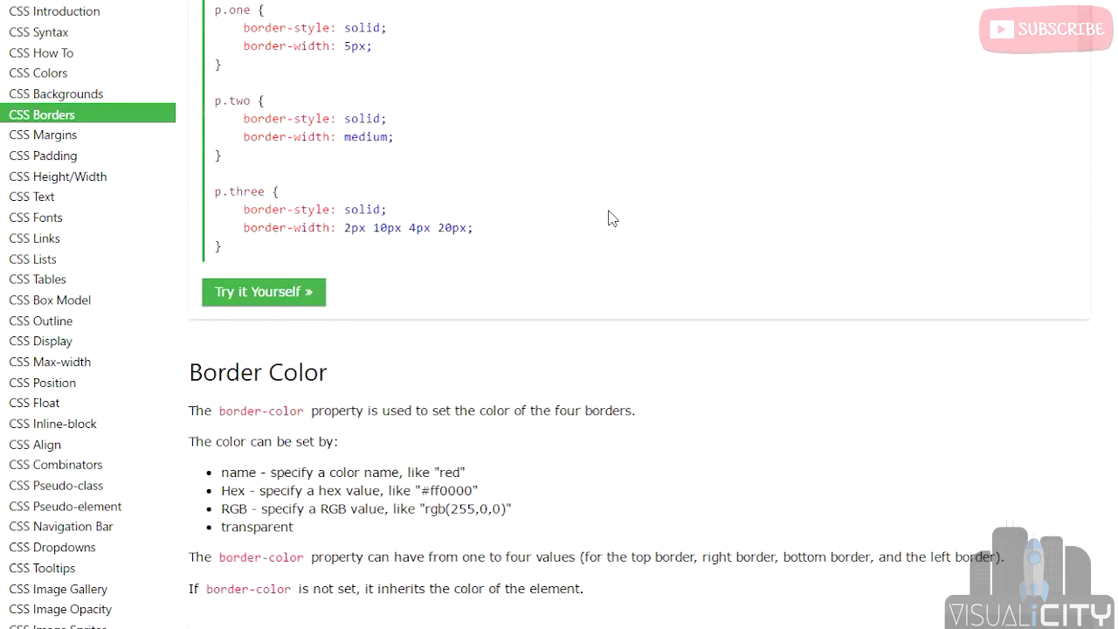
scroll(601, 213, "down", 9)
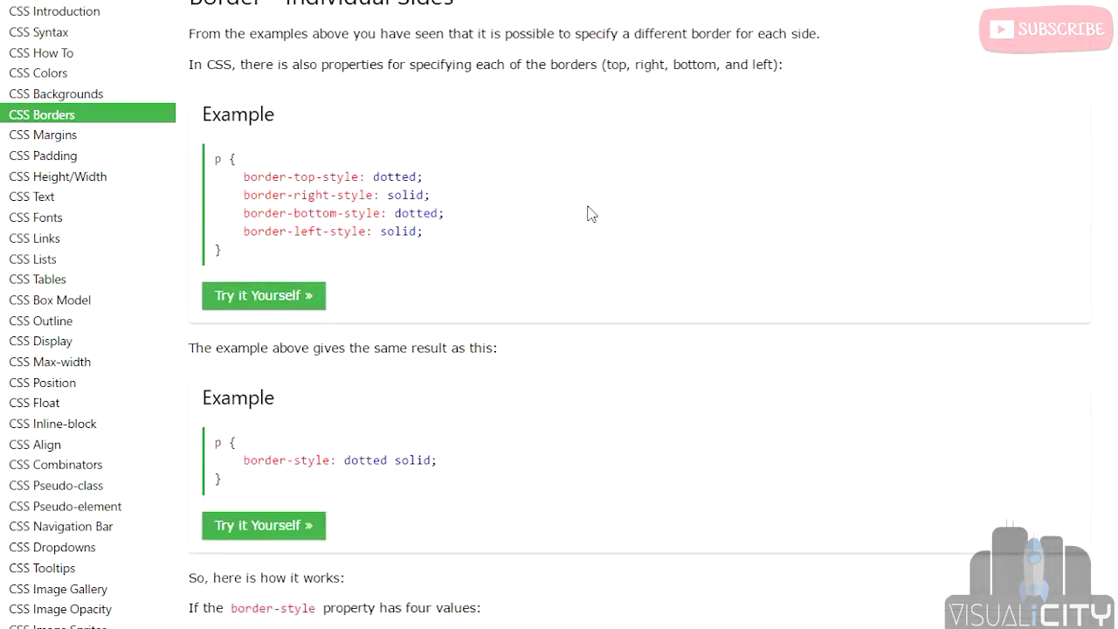
scroll(596, 214, "down", 16)
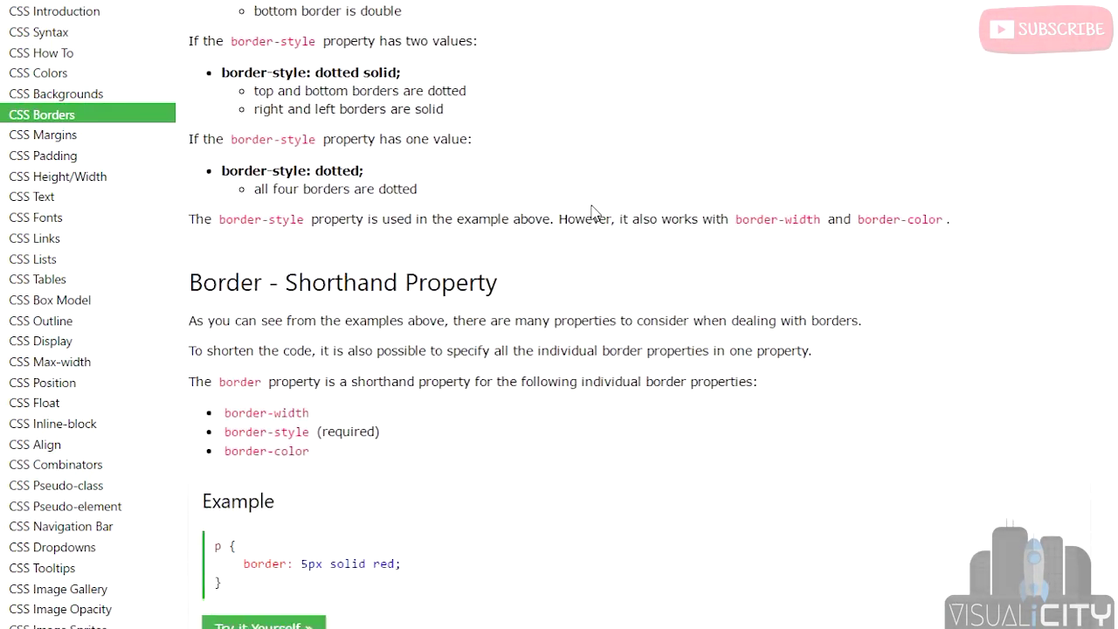
scroll(597, 232, "down", 6)
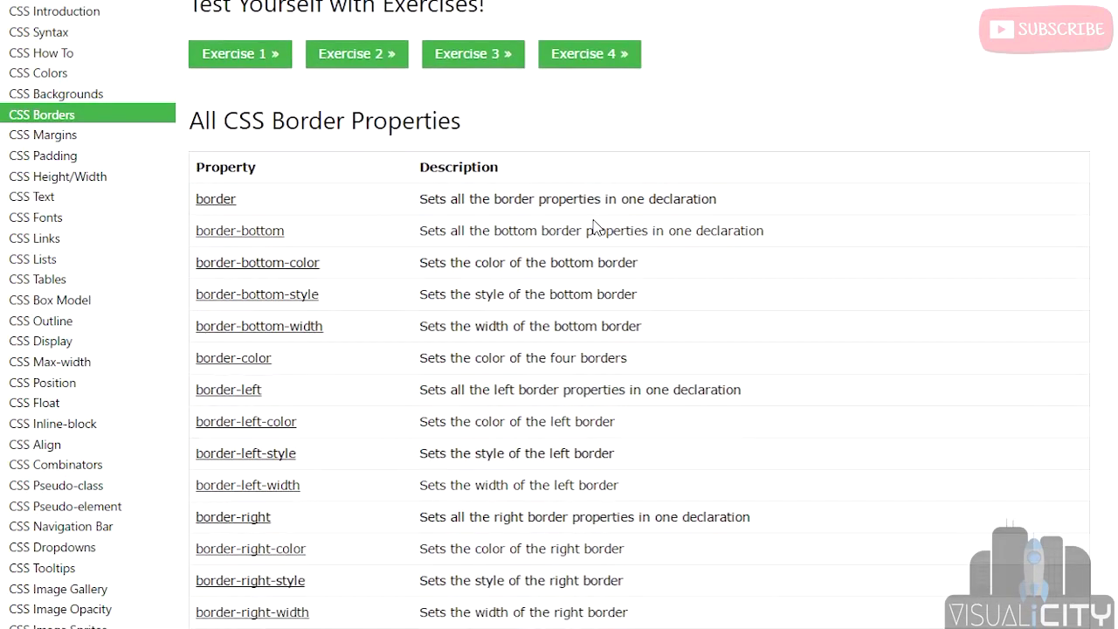
scroll(612, 215, "up", 9)
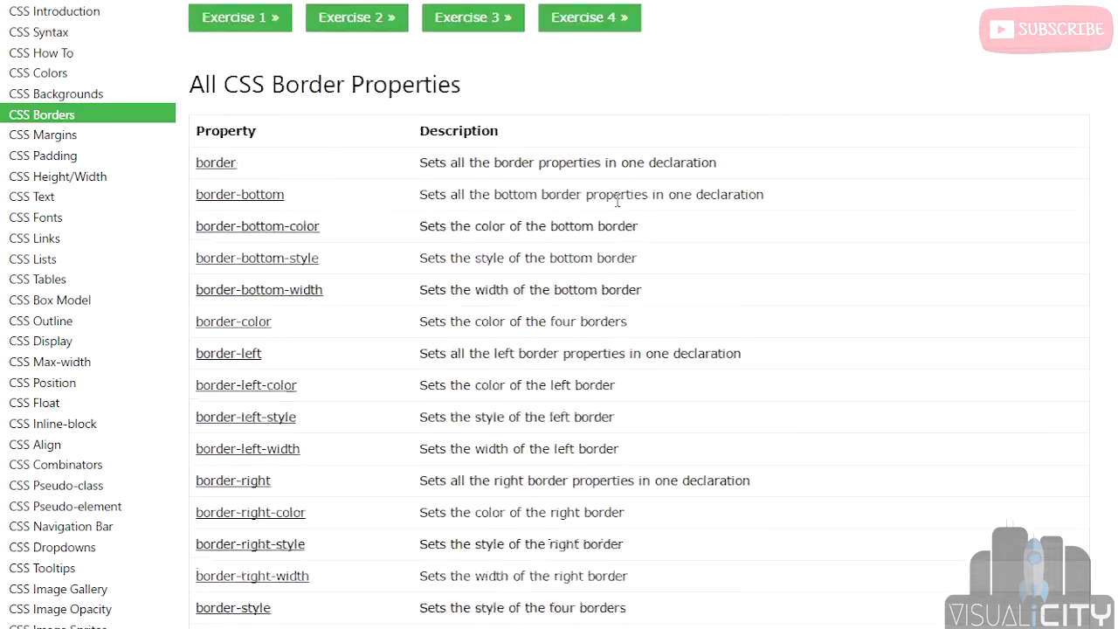
scroll(620, 205, "up", 5)
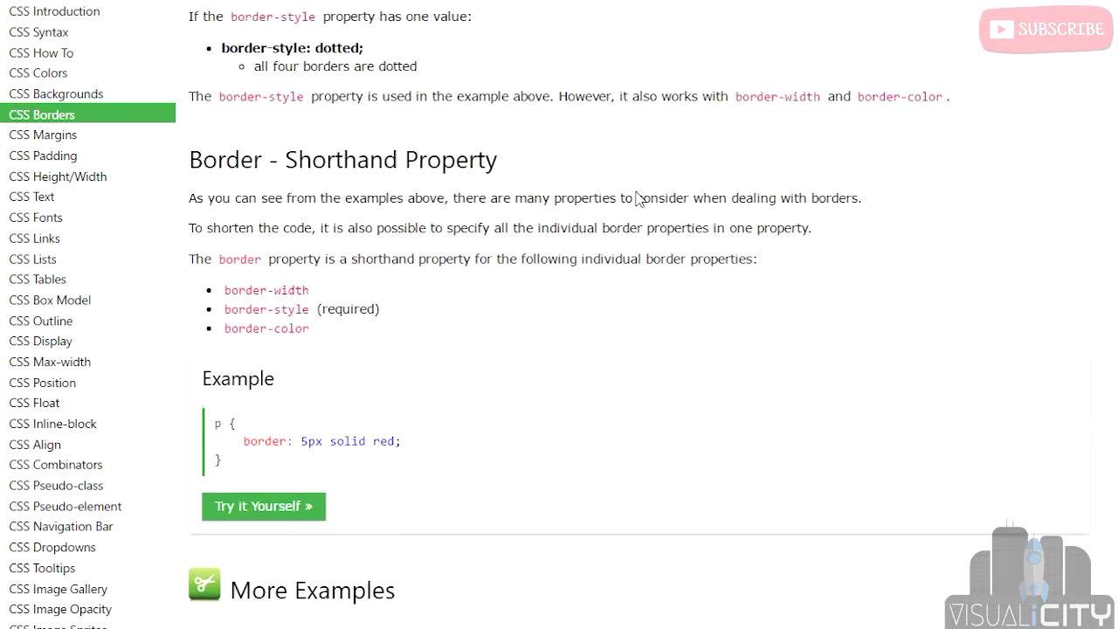
scroll(636, 199, "up", 10)
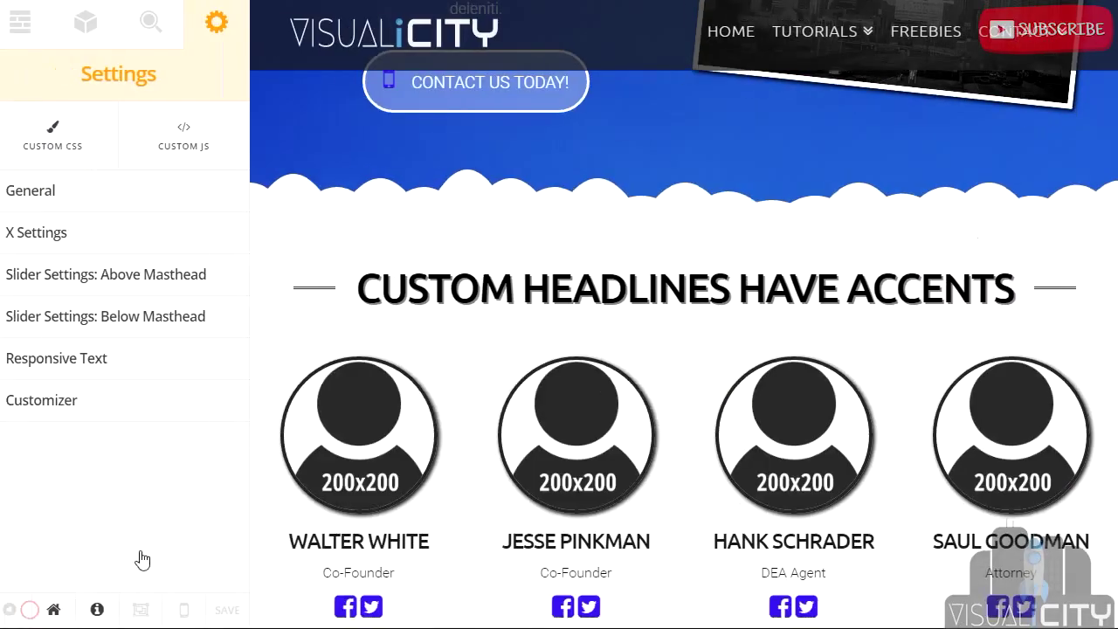
Step: Change the border style from solid to dashed in both declarations of the accent rule in the custom CSS
left_click(70, 138)
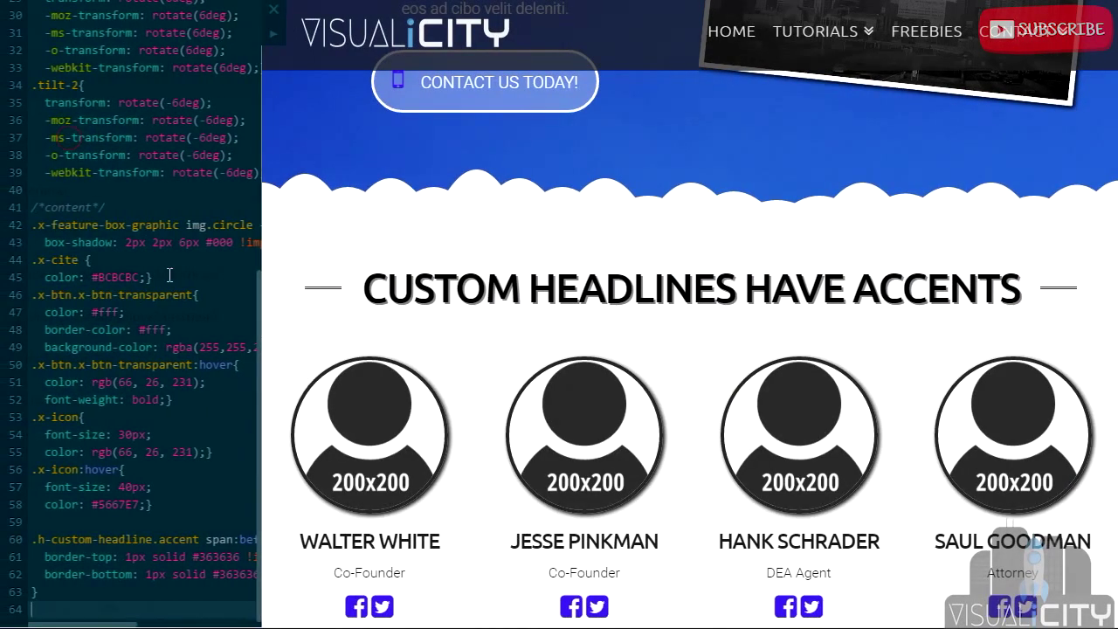
left_click(273, 40)
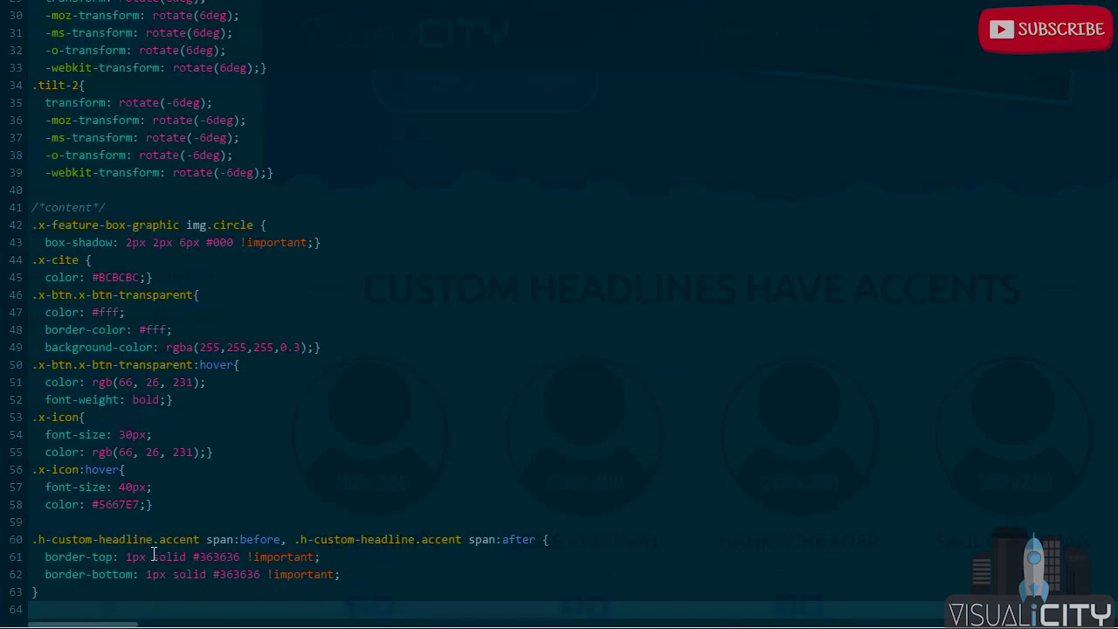
left_click_drag(154, 562, 187, 563)
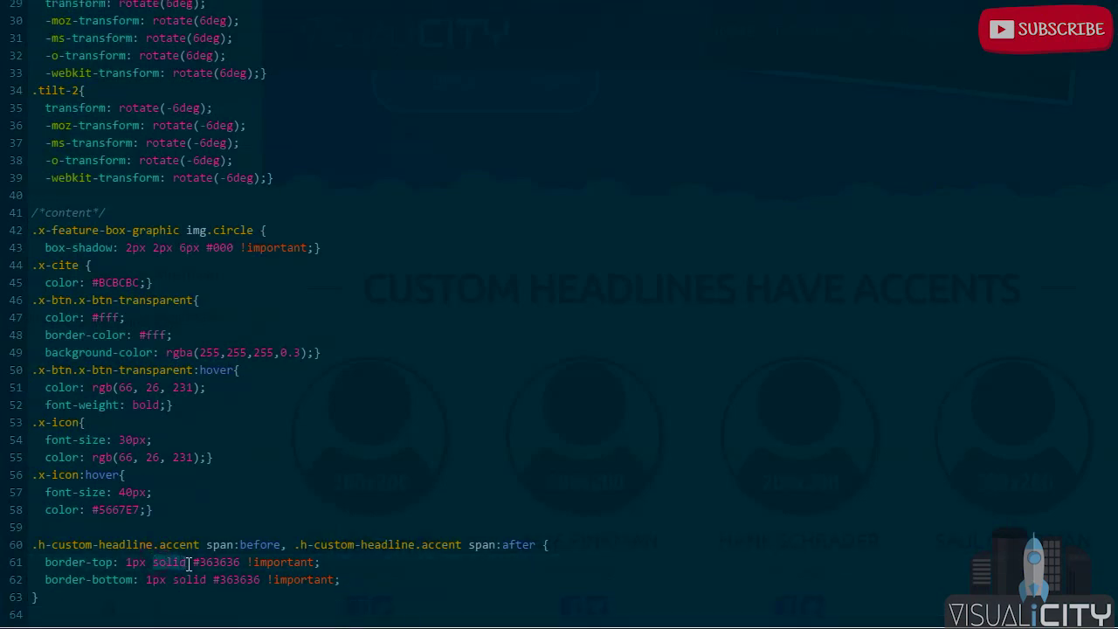
type("dashed")
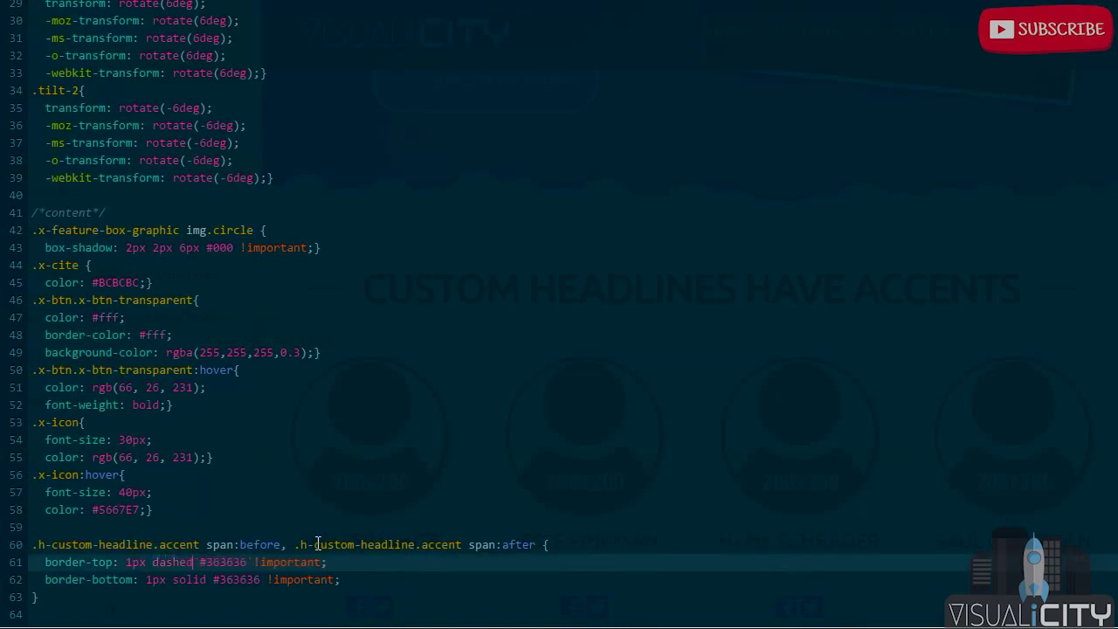
left_click_drag(207, 580, 173, 580)
type("dashed")
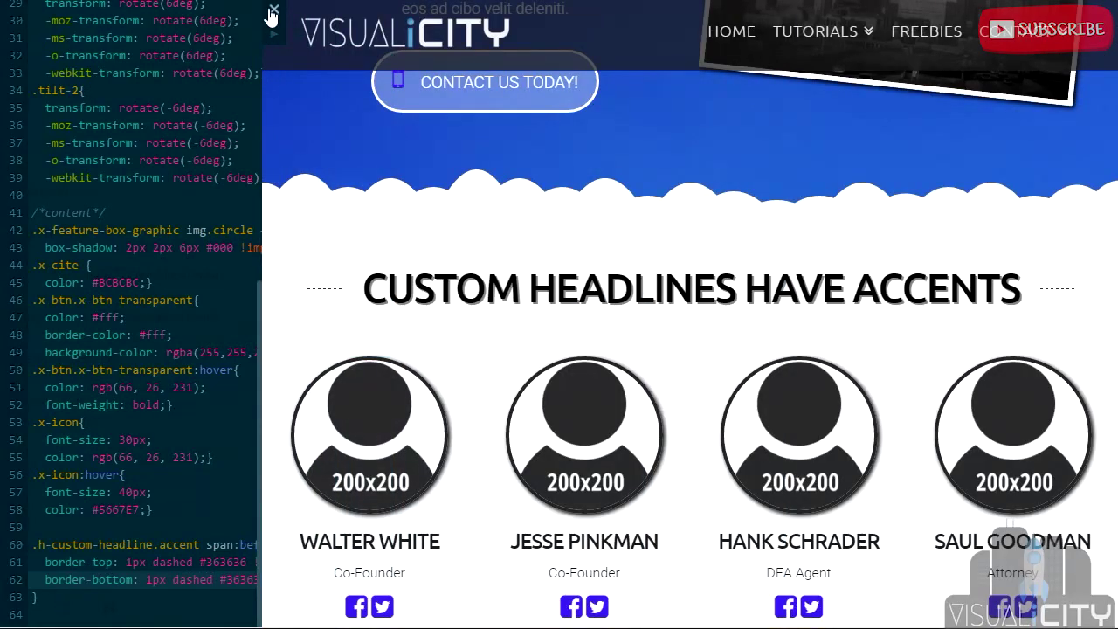
left_click(271, 12)
left_click(19, 610)
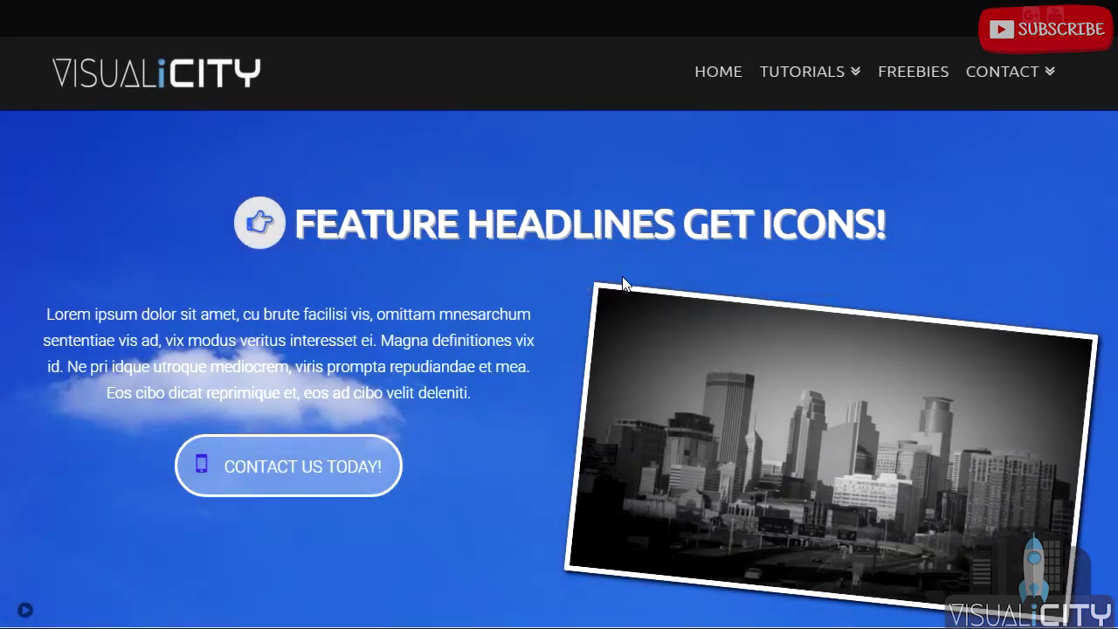
Step: Find the Text element by searching for "text" and place it directly below the feature headline
left_click(26, 609)
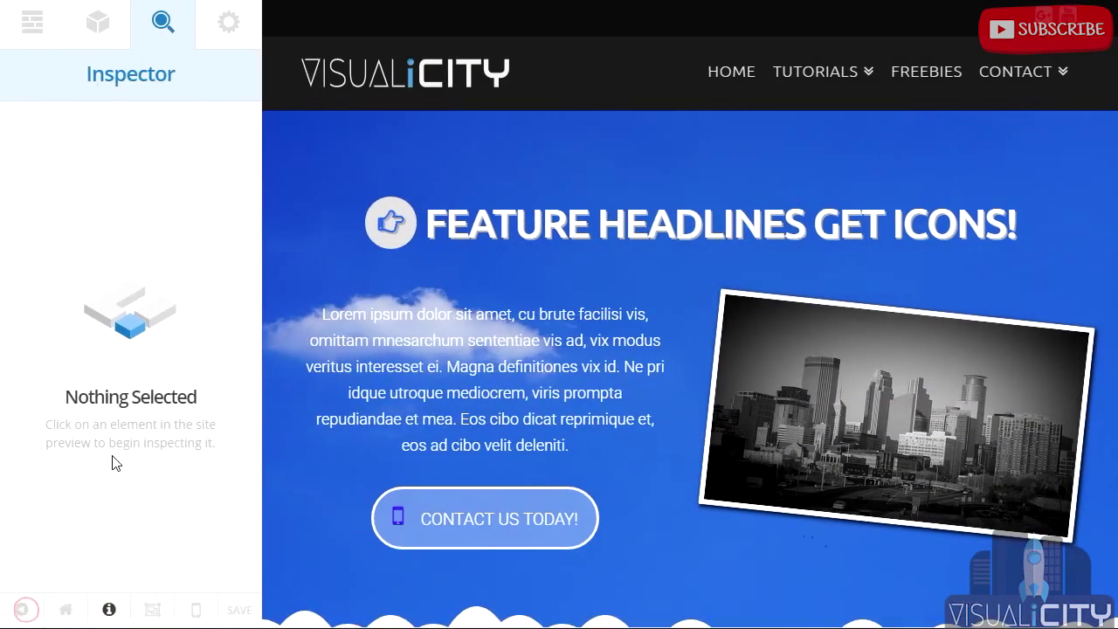
left_click(97, 21)
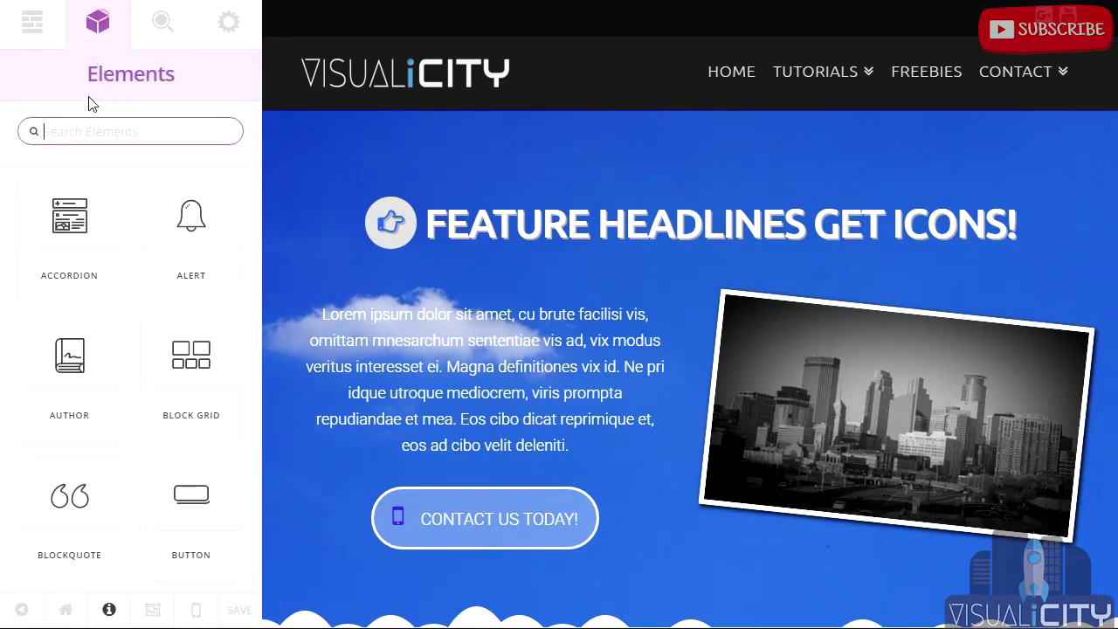
type("text")
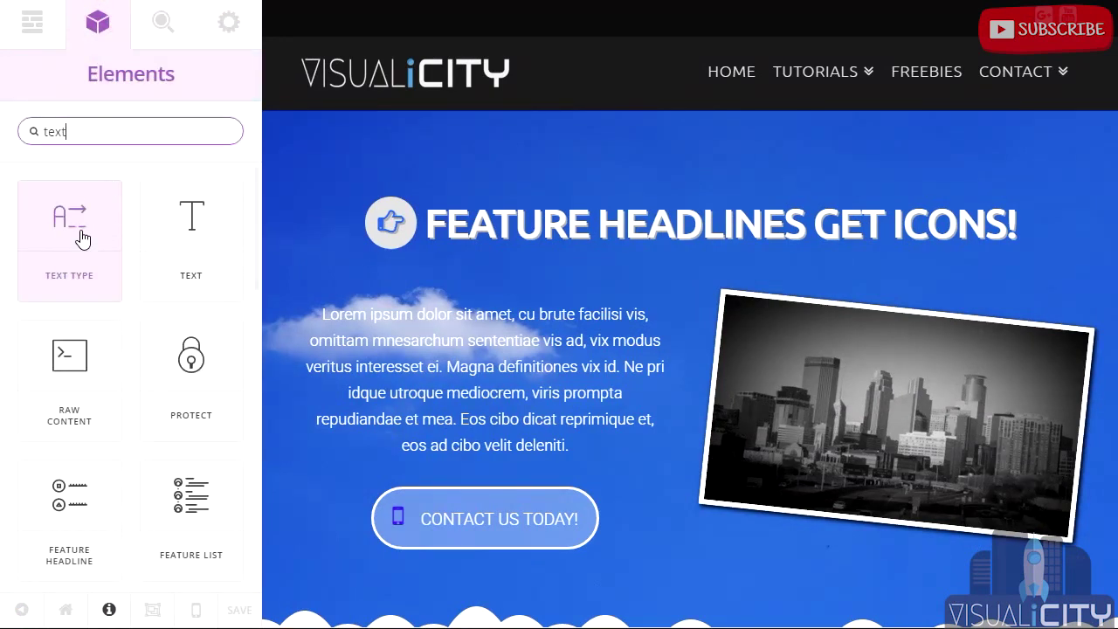
mouse_move(170, 223)
left_mouse_down()
mouse_move(546, 266)
mouse_move(615, 306)
mouse_move(690, 319)
left_mouse_up()
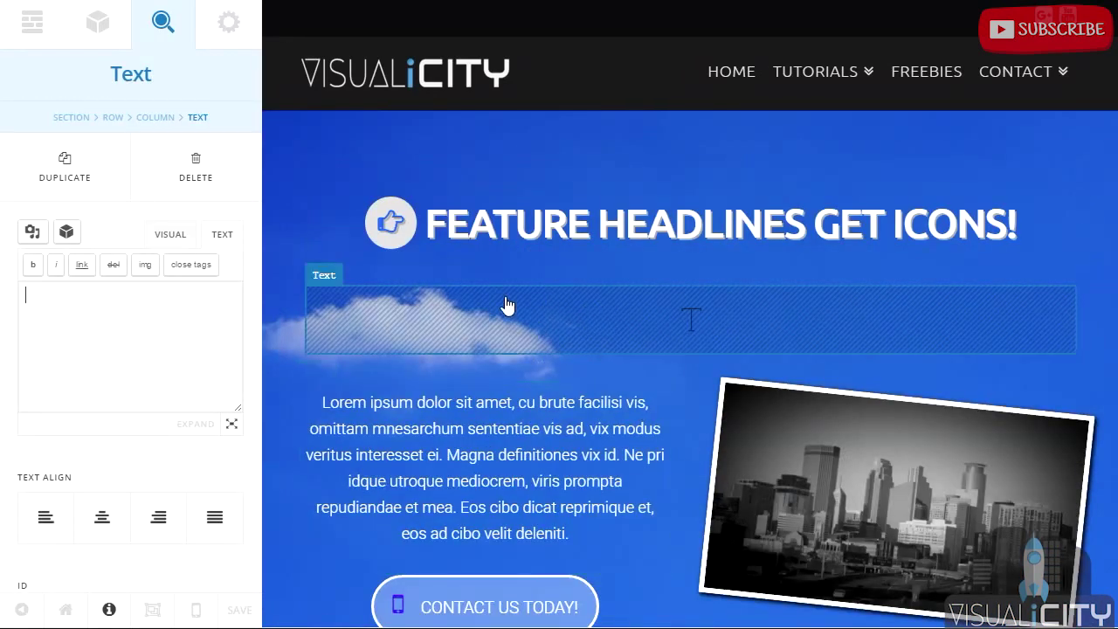
Step: Start a Custom Headline shortcode for the new text element with center alignment and heading level h5
left_click(68, 234)
left_click(70, 239)
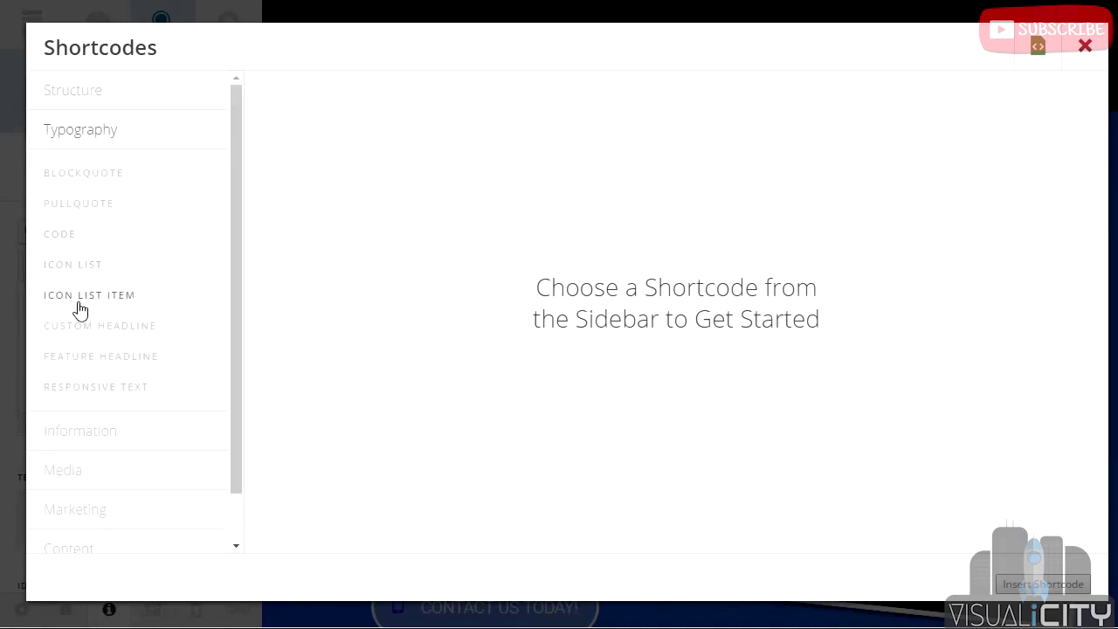
left_click(74, 331)
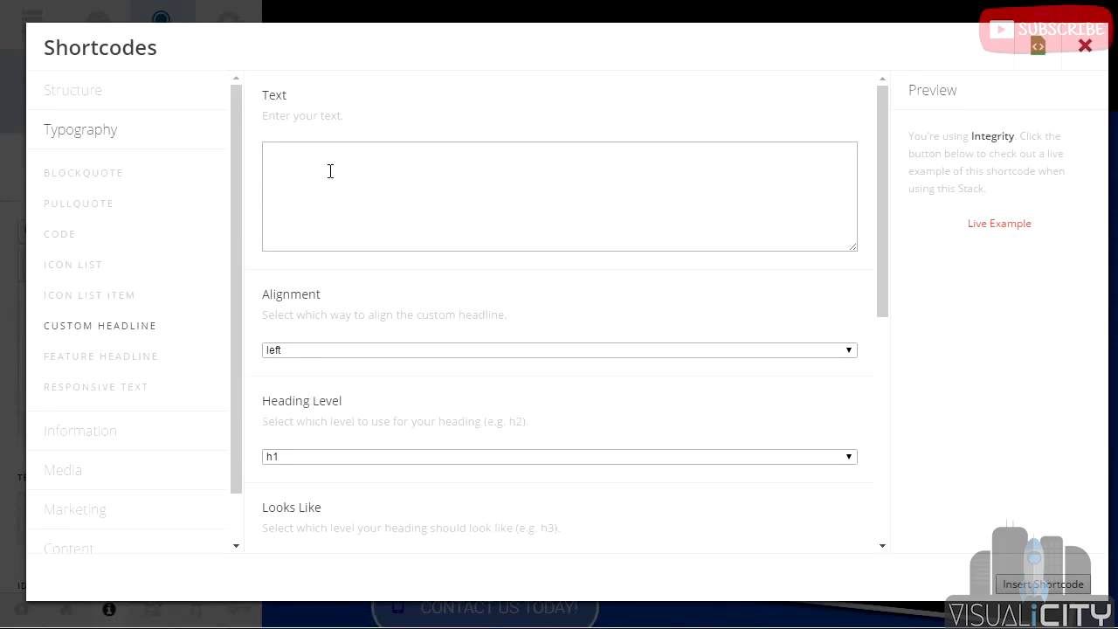
left_click(303, 348)
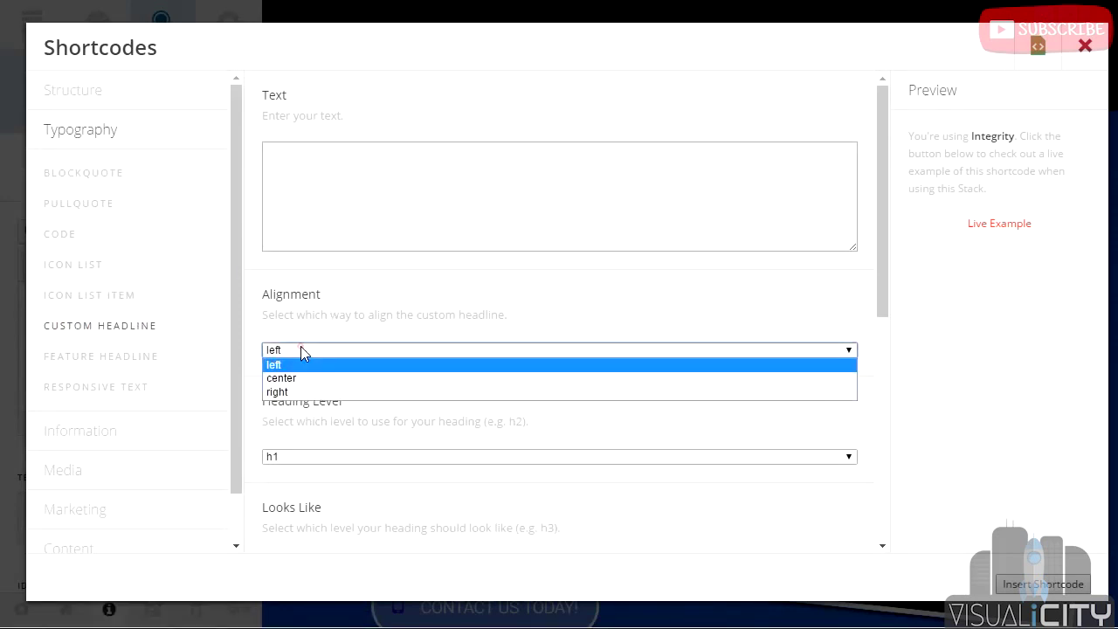
left_click(289, 378)
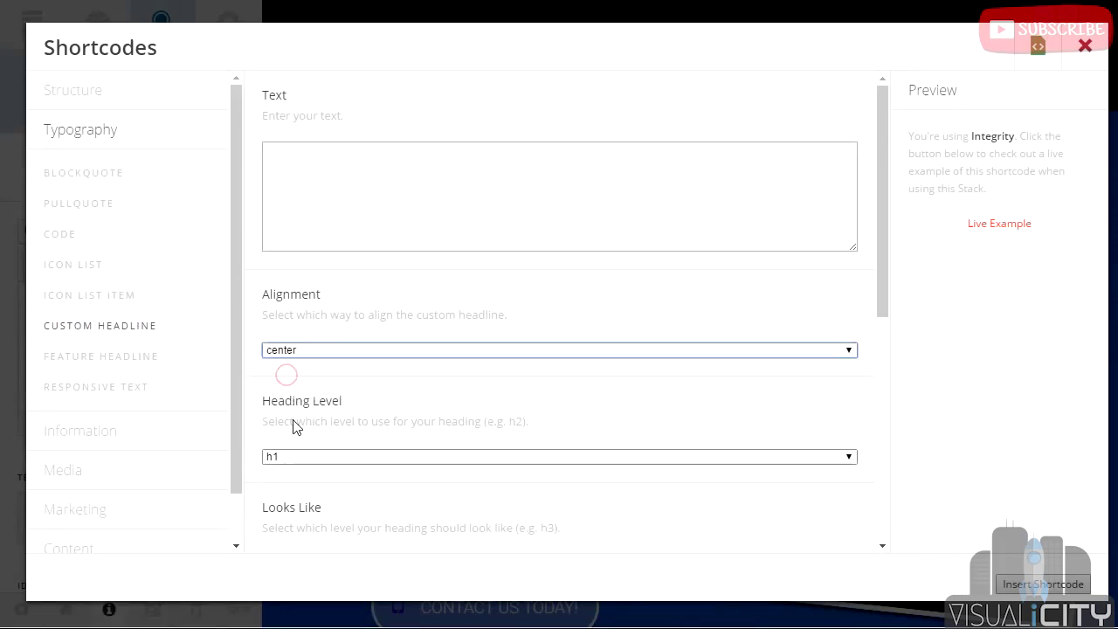
left_click(295, 454)
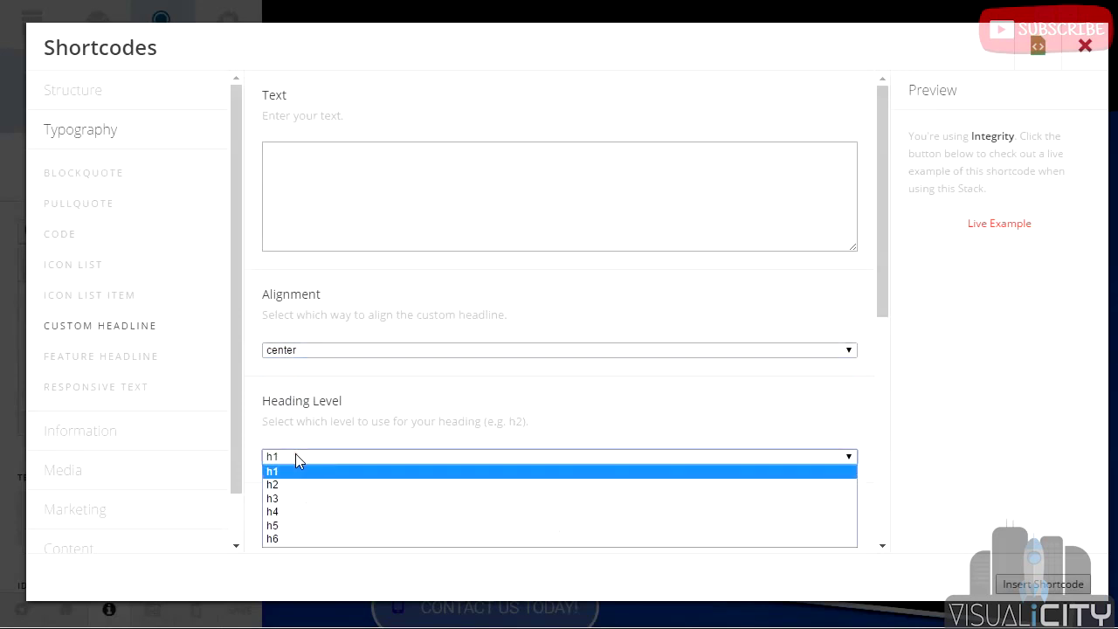
left_click(292, 525)
Step: Make the custom headline look like h5 and activate its heading accent
scroll(310, 491, "down", 3)
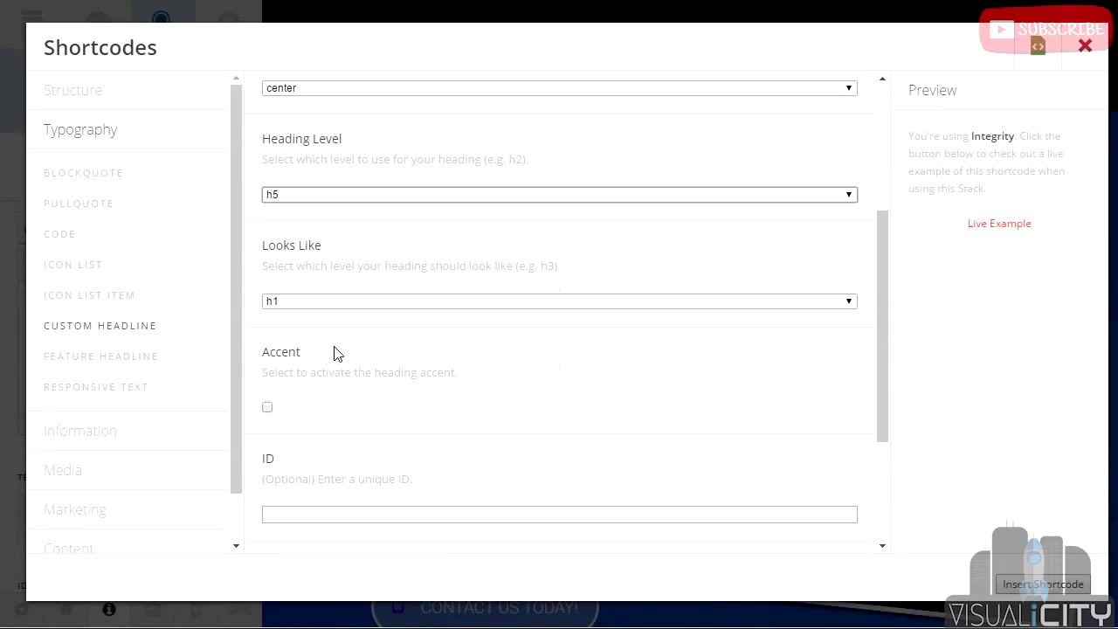
left_click(317, 305)
left_click(299, 371)
scroll(301, 375, "down", 1)
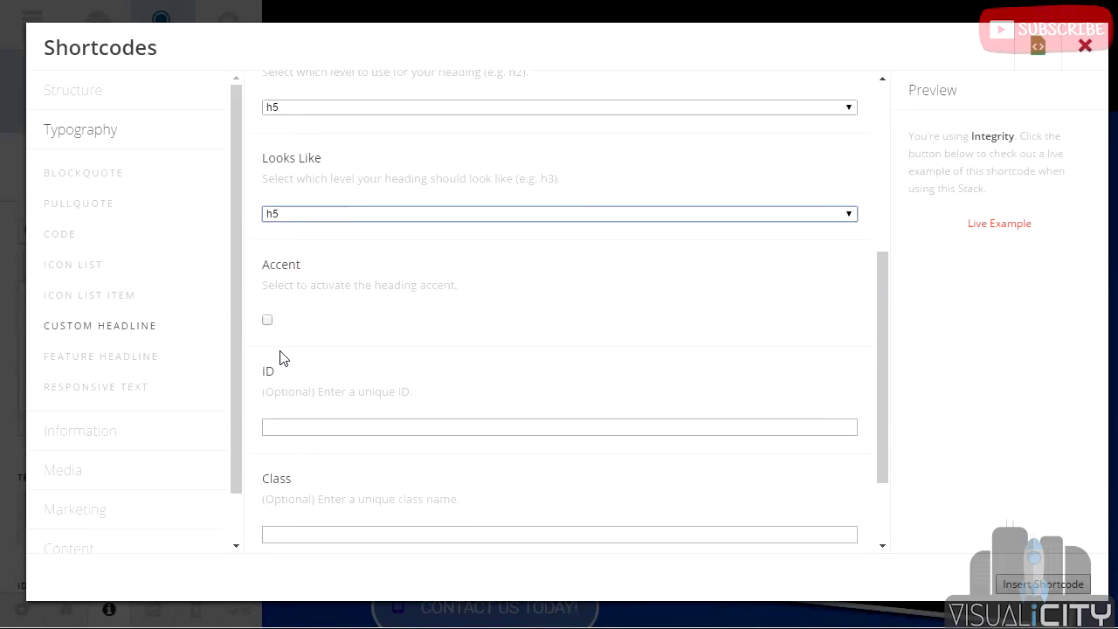
left_click(268, 321)
Step: Give the custom headline the class "man" and insert the shortcode into the text element
scroll(288, 332, "down", 1)
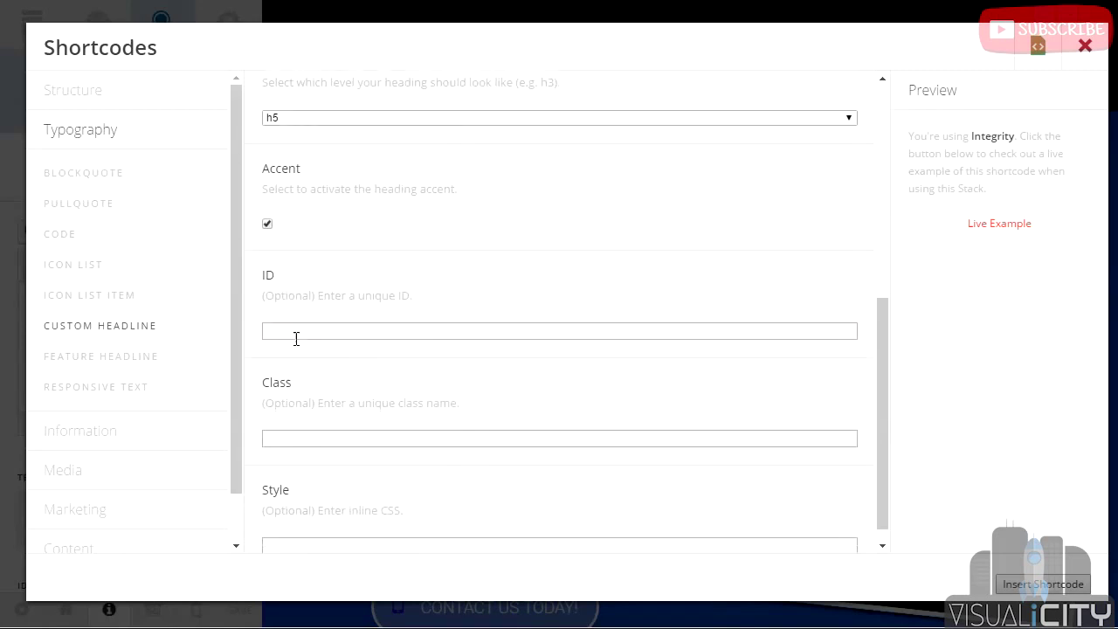
left_click(291, 416)
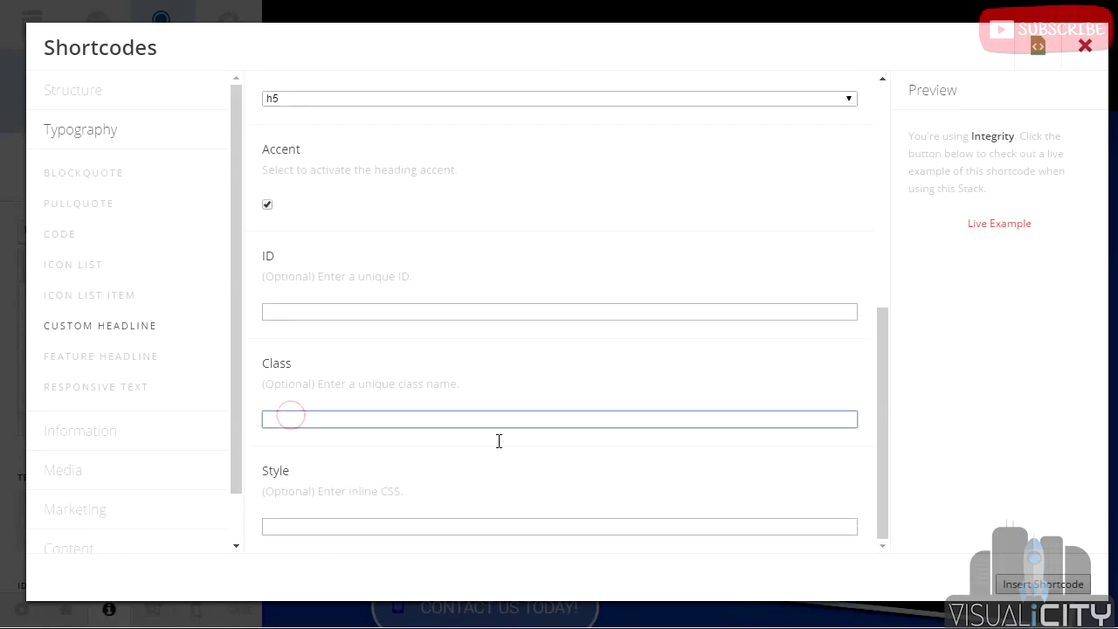
type("man")
left_click(1059, 585)
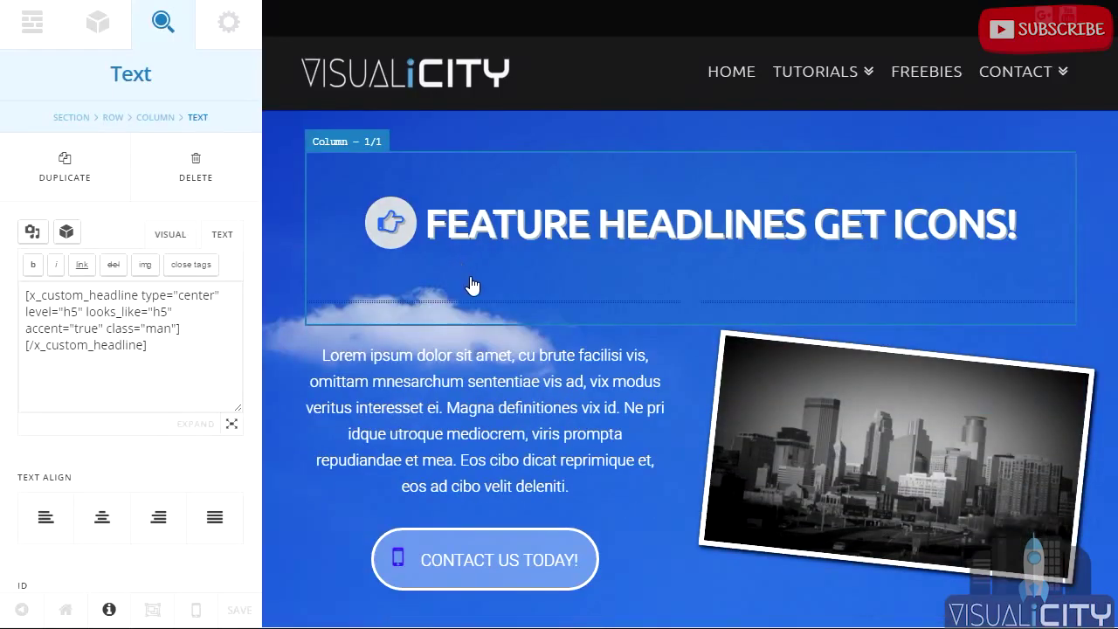
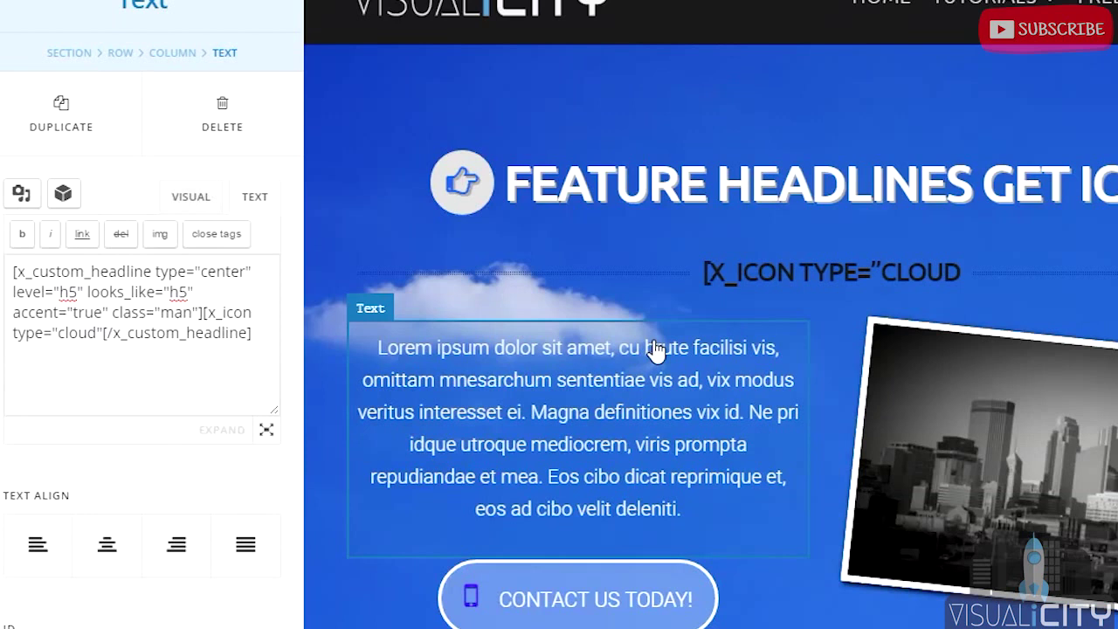
Step: Complete the cloud x_icon shortcode inside the custom headline with style="color:#fff" and its closing bracket
type("style=")
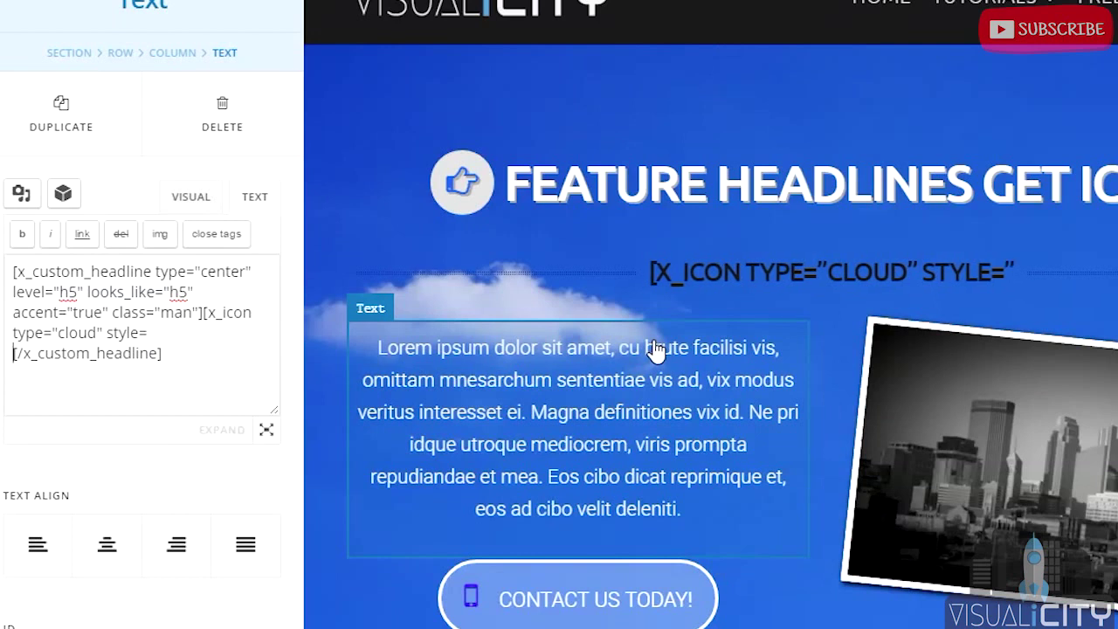
key("BackSpace")
type("color")
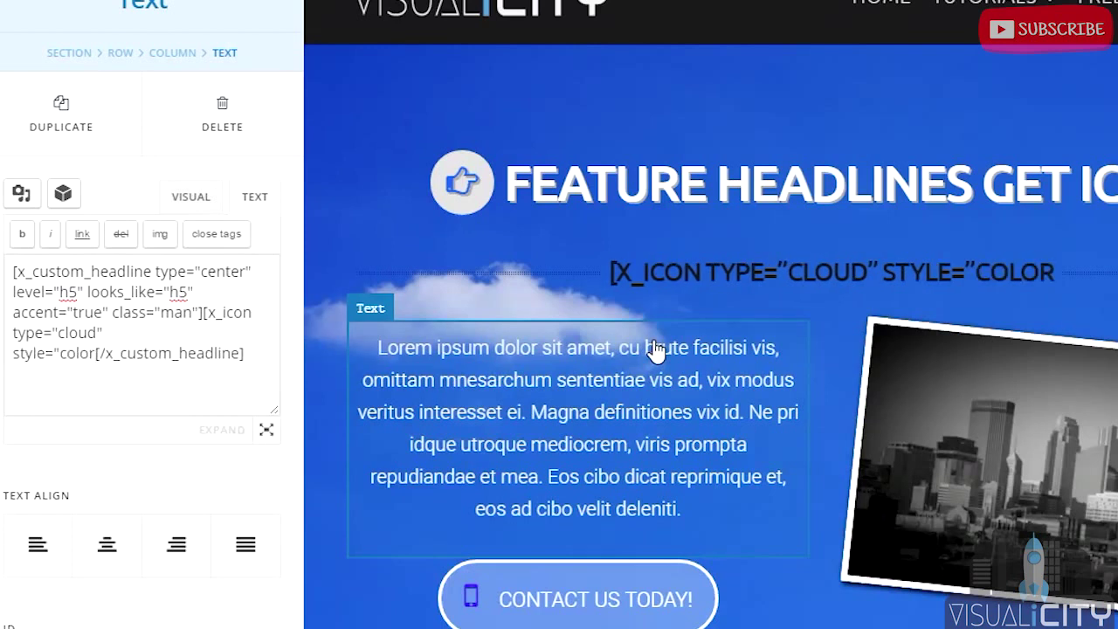
type(":#")
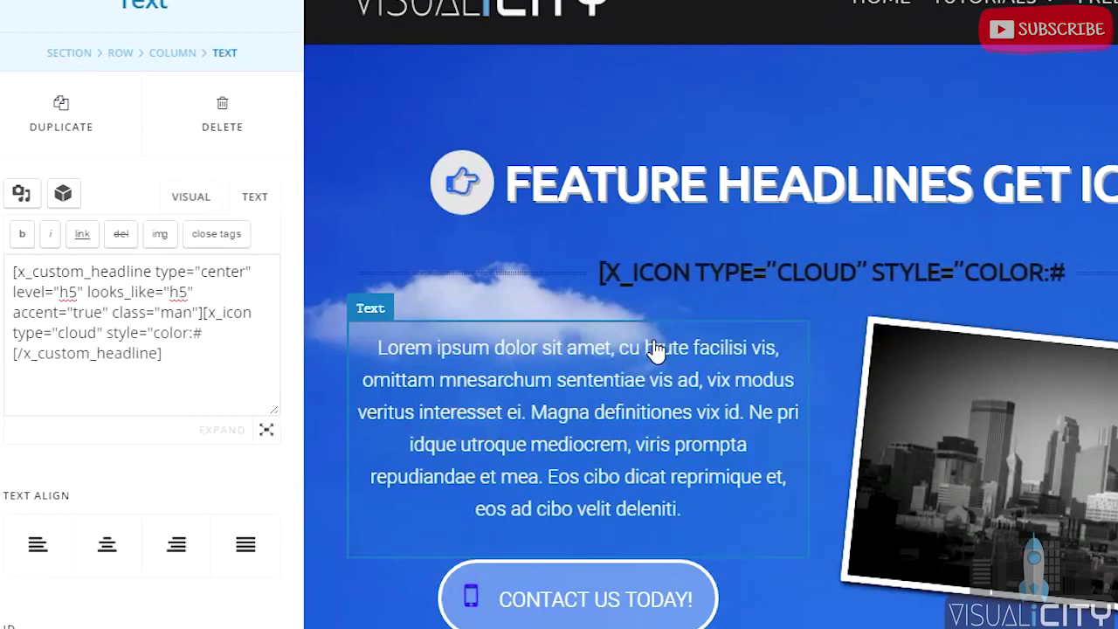
type("fff")
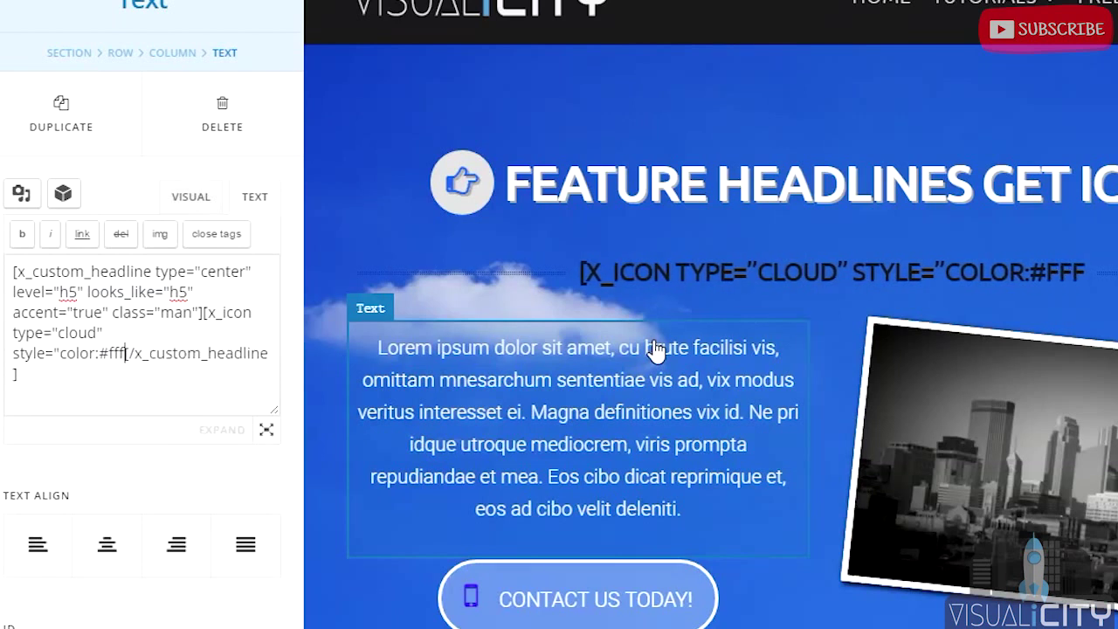
type("\"]")
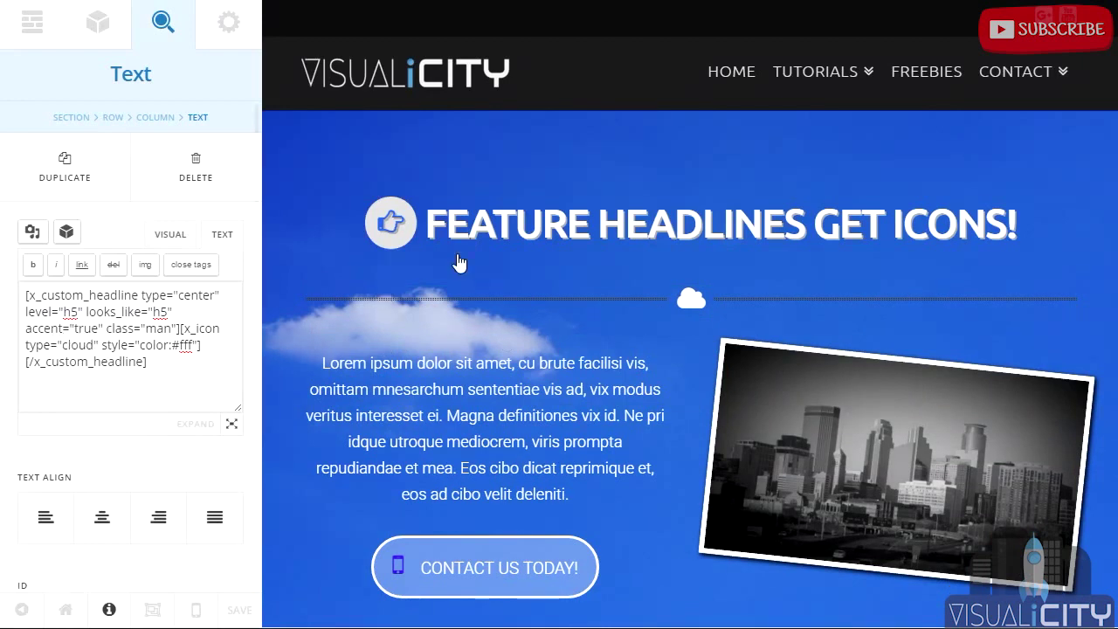
Step: Look up icon names in the expanded icon picker of the feature headline
left_click(494, 230)
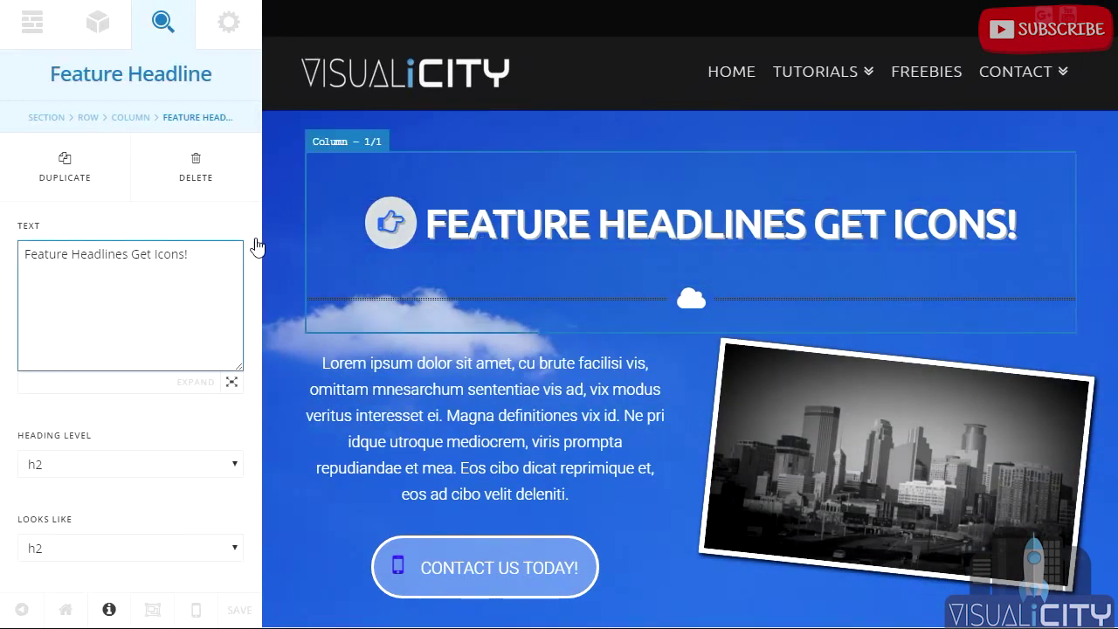
scroll(219, 239, "down", 5)
scroll(219, 245, "down", 1)
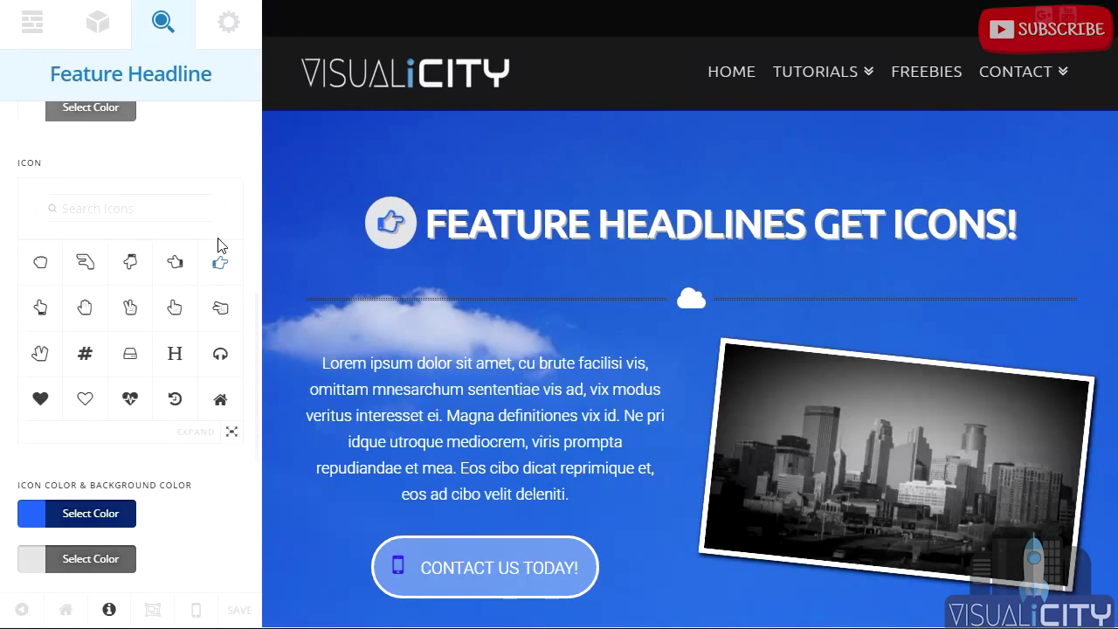
left_click(230, 435)
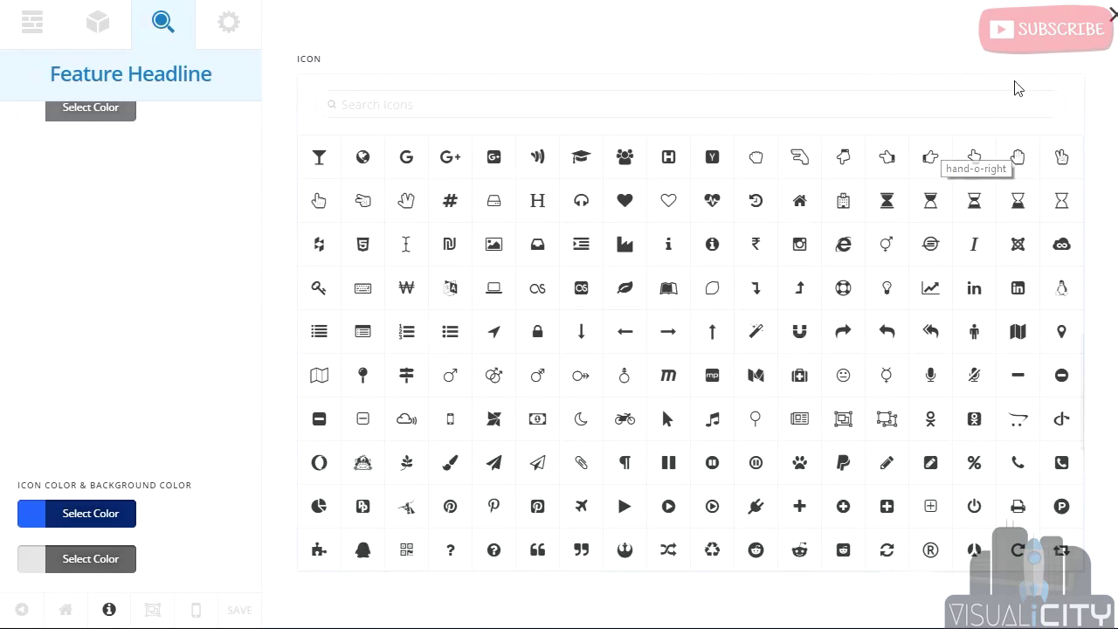
left_click(1111, 14)
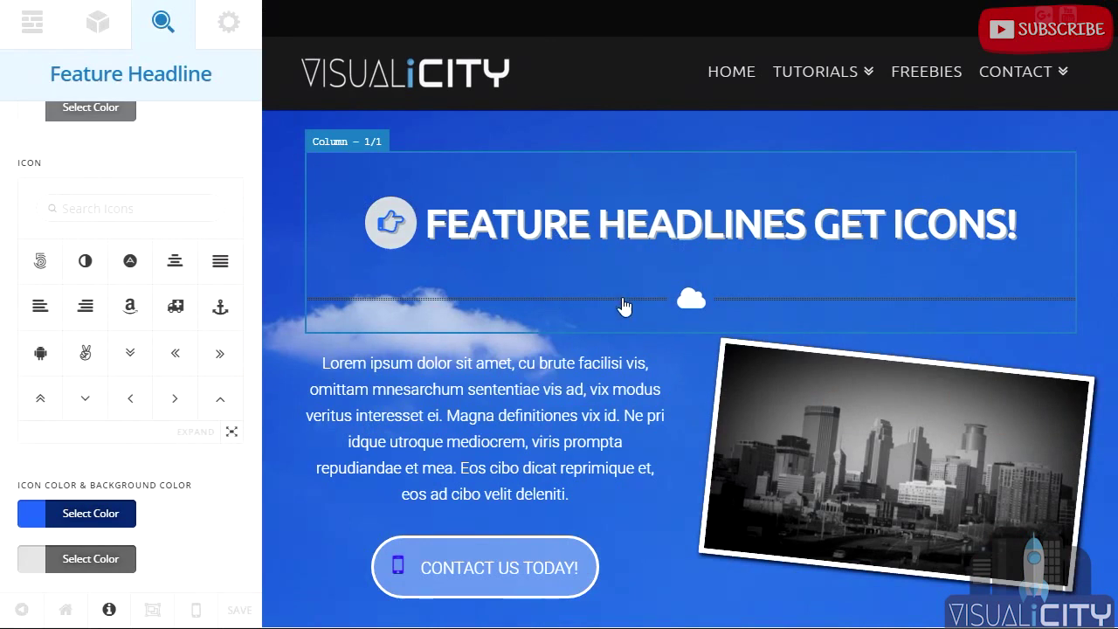
Step: Set the ID of the text element holding the cloud icon to "topaccent"
left_click(690, 301)
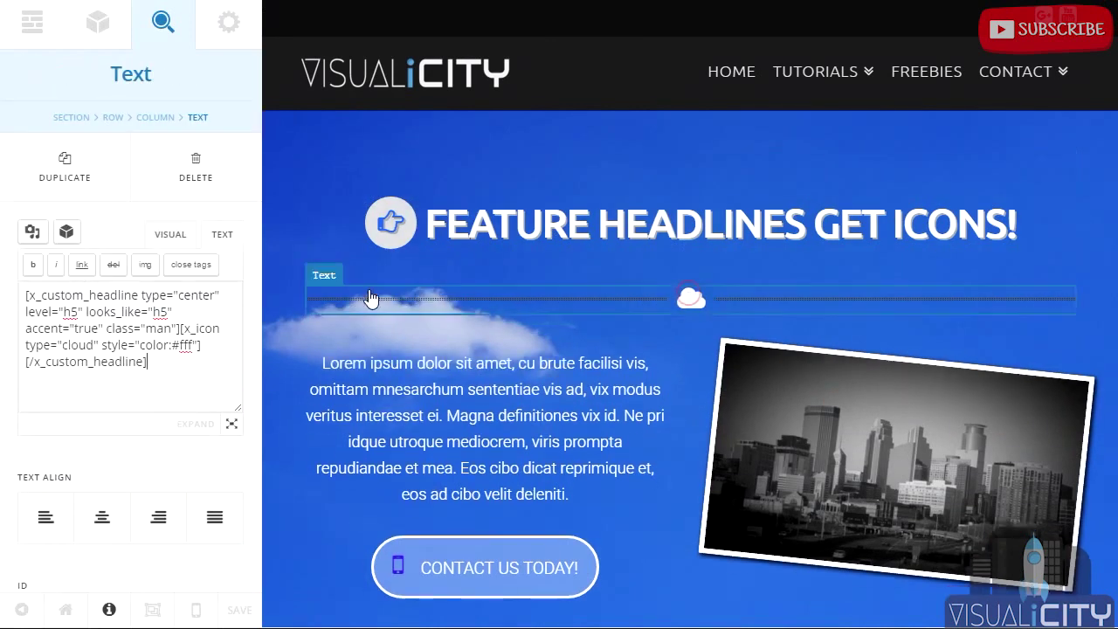
double_click(77, 345)
left_click(173, 365)
scroll(116, 222, "down", 3)
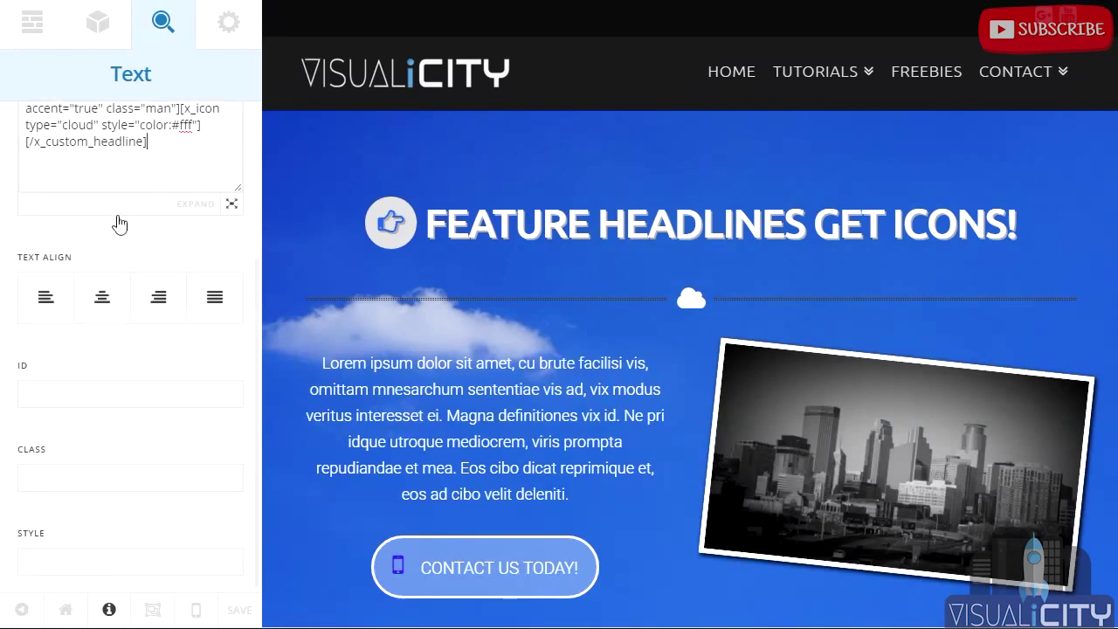
left_click(76, 395)
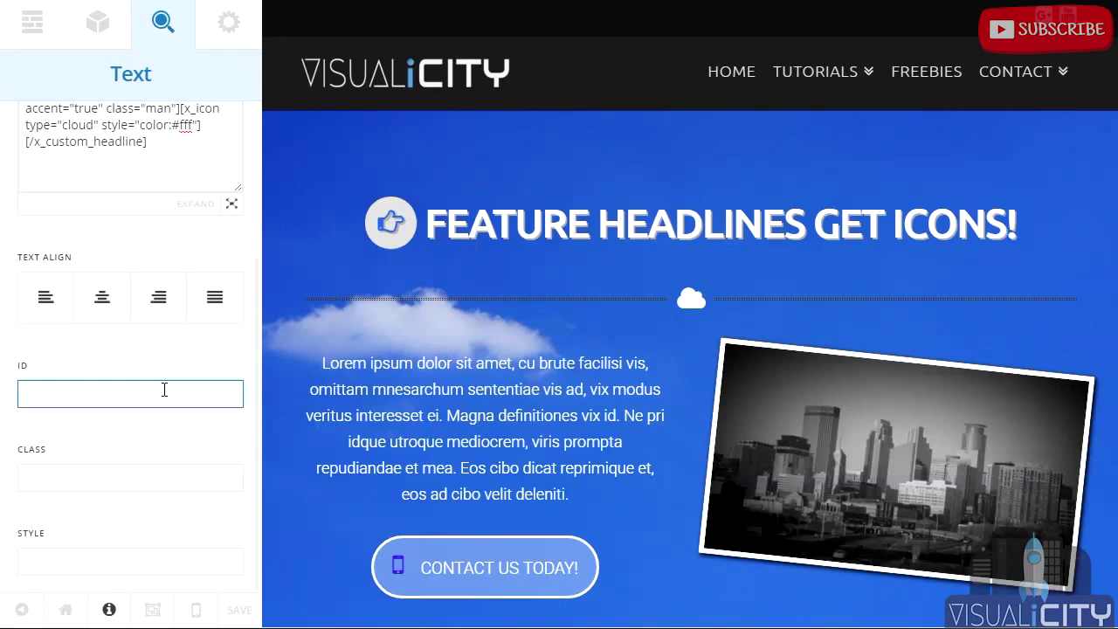
type("topaccent")
Step: Open the page's custom CSS in the editor and expand it to full width
left_click(228, 22)
left_click(85, 131)
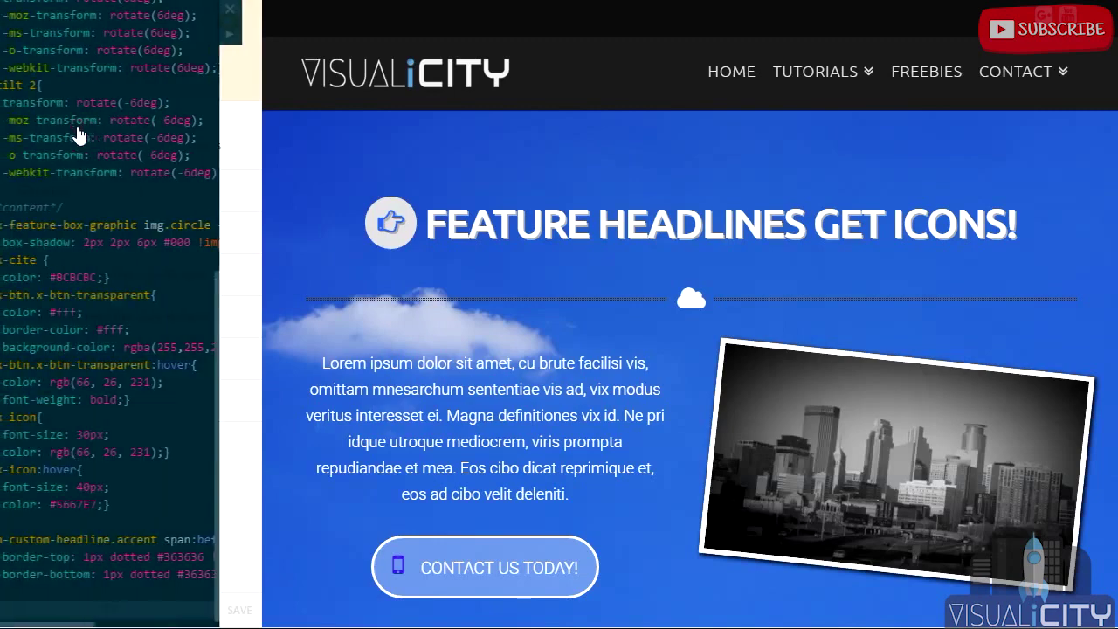
left_click(274, 35)
Step: Duplicate the .h-custom-headline.accent span:before/span:after border rule directly below the .x-icon:hover rule
left_click(236, 597)
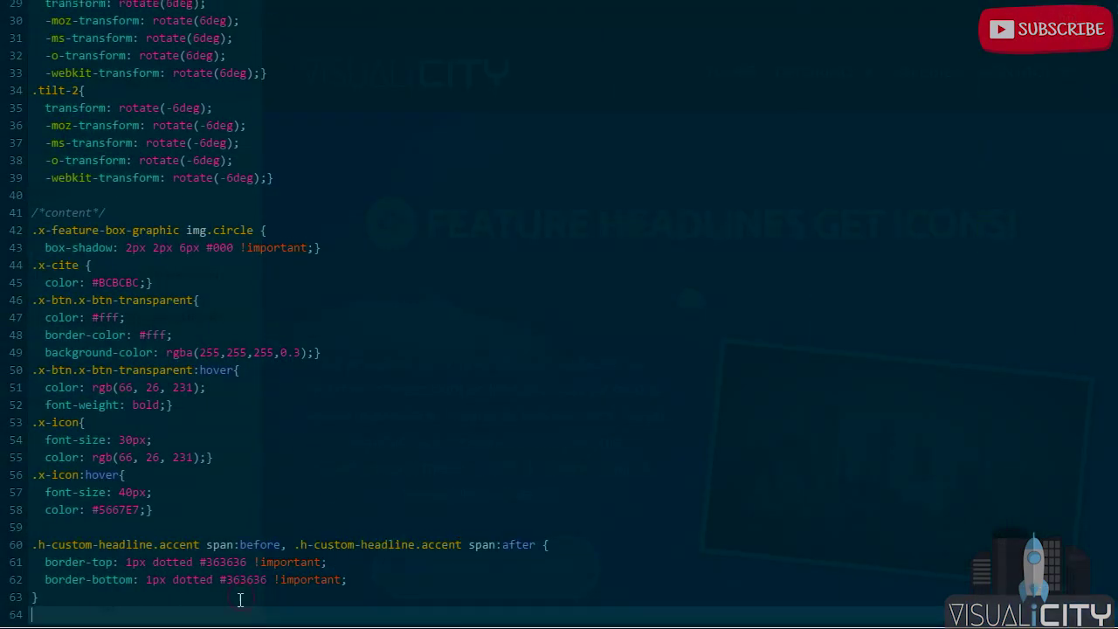
left_click_drag(236, 597, 31, 543)
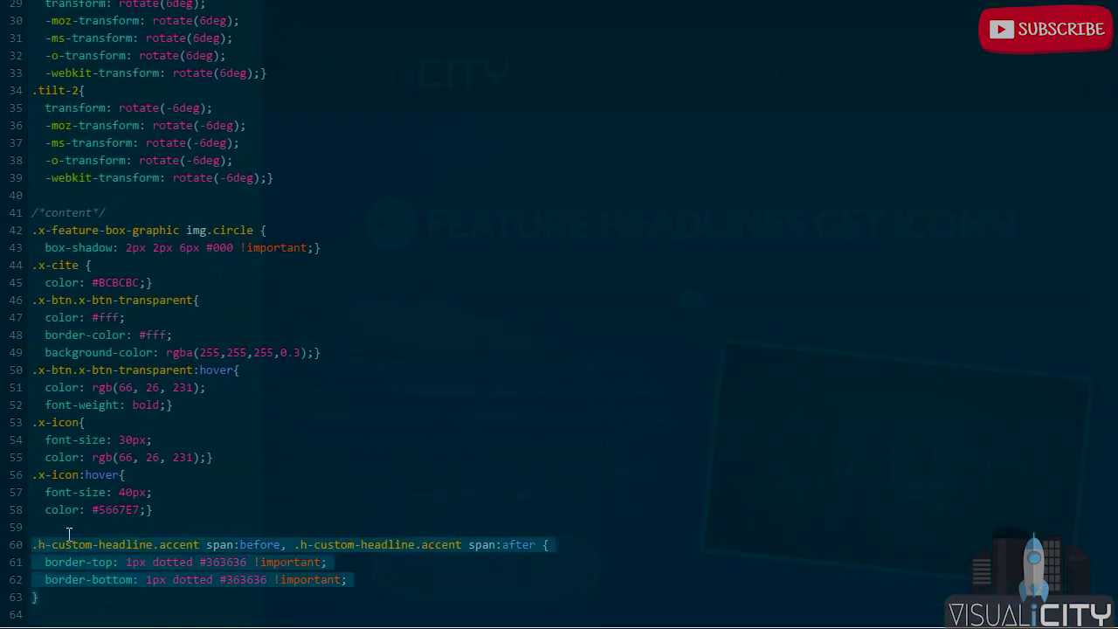
key("ctrl+c")
key("Up")
key("ctrl+v")
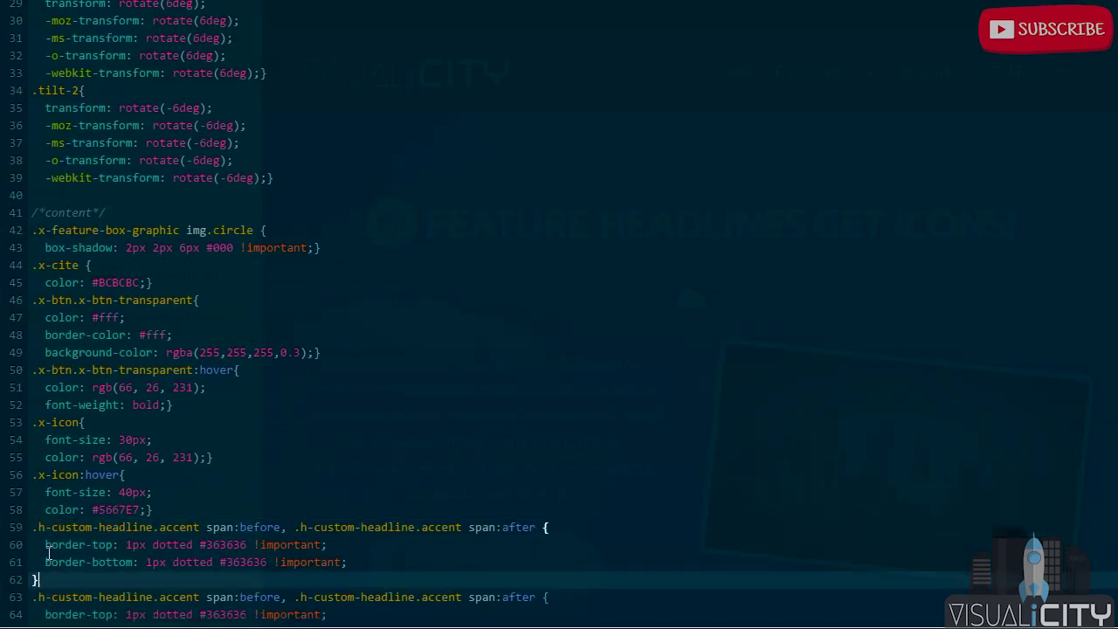
scroll(83, 564, "down", 1)
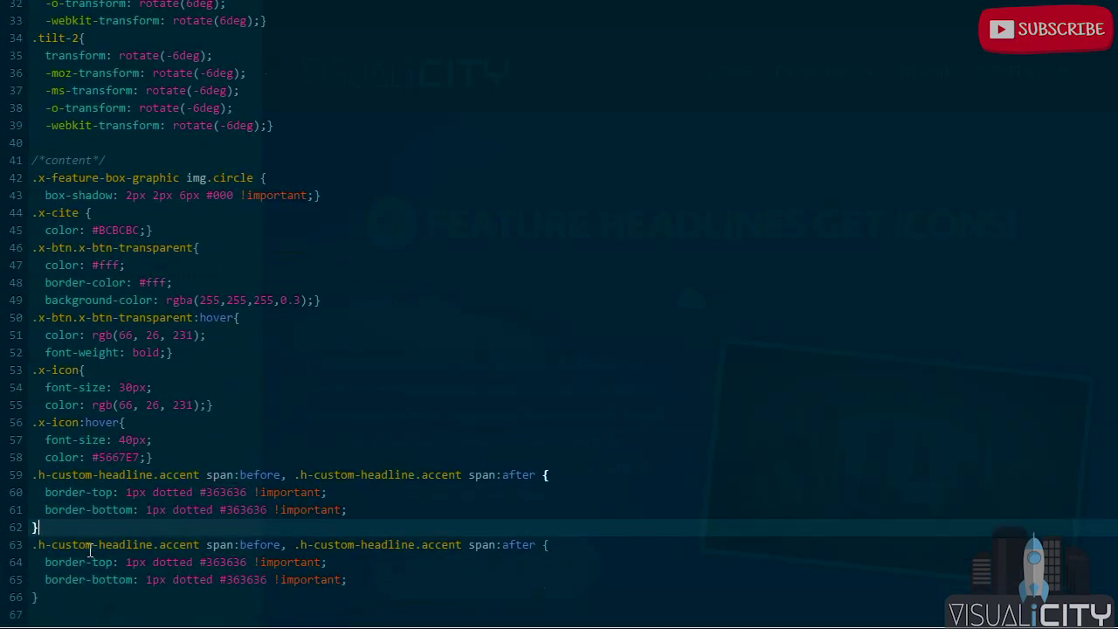
Step: Begin an ID selector with "#t" in front of the first .h-custom-headline.accent selector in the upper copy of the border rule
left_click(33, 474)
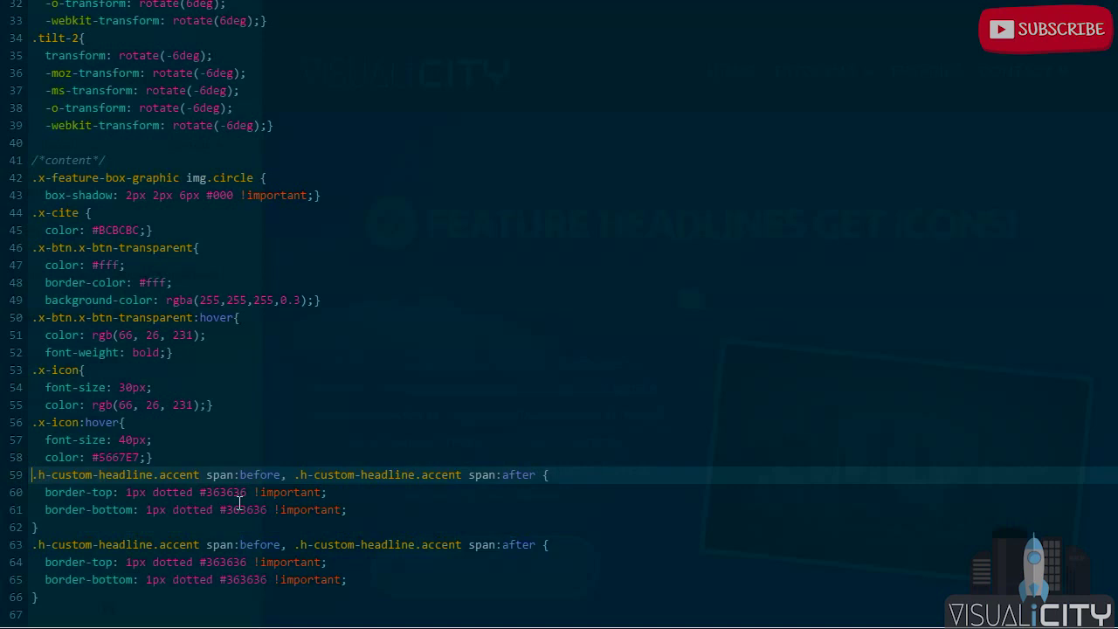
type("#")
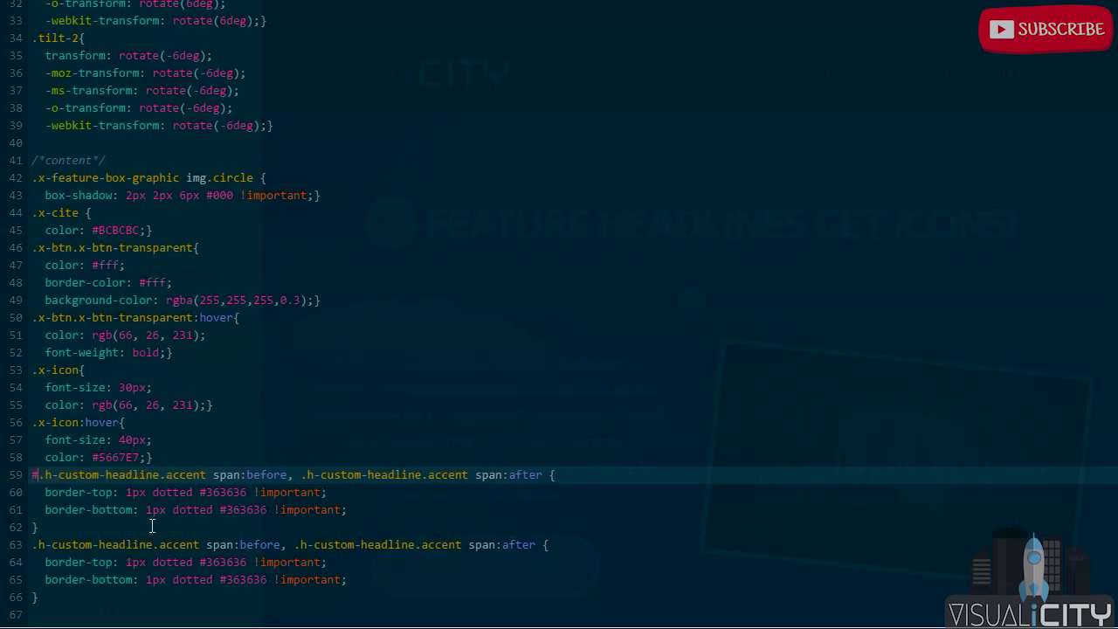
type("t")
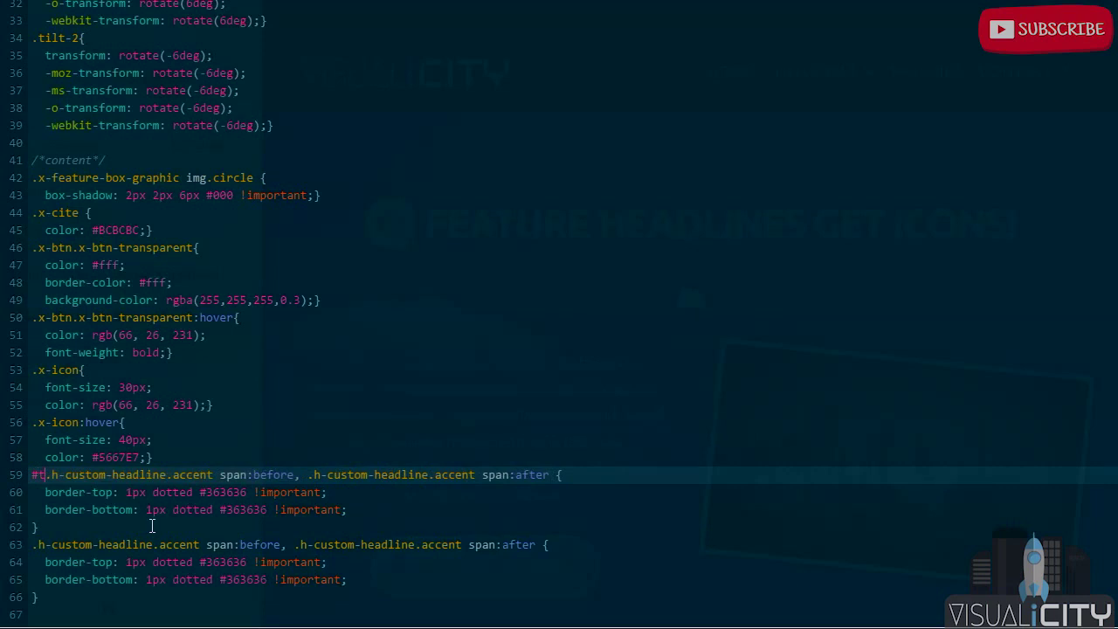